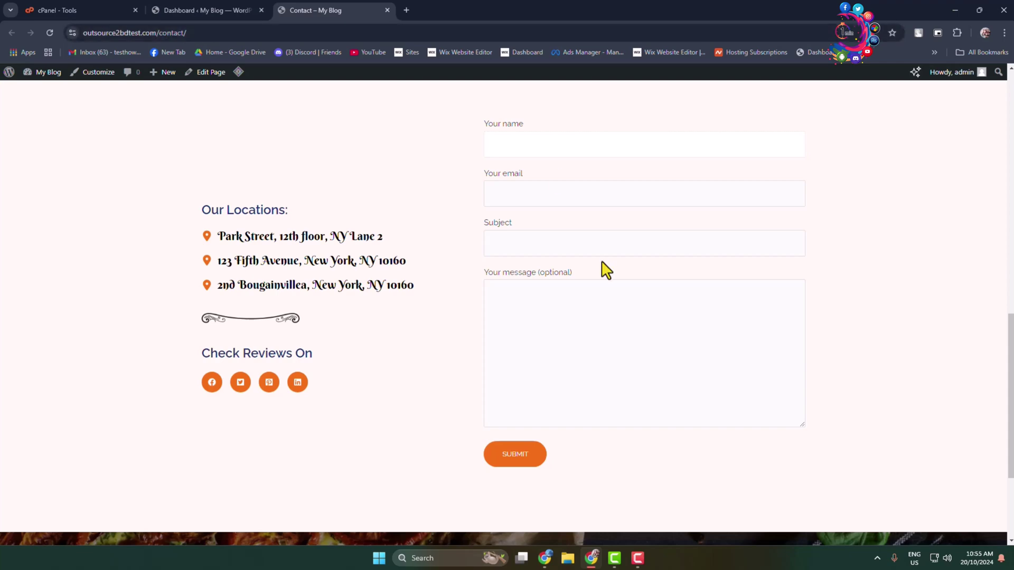
- Look over the existing contact form's name and message fields on the live page
{"action": "scroll", "coordinate": [593, 277], "scroll_direction": "up", "scroll_amount": 6}
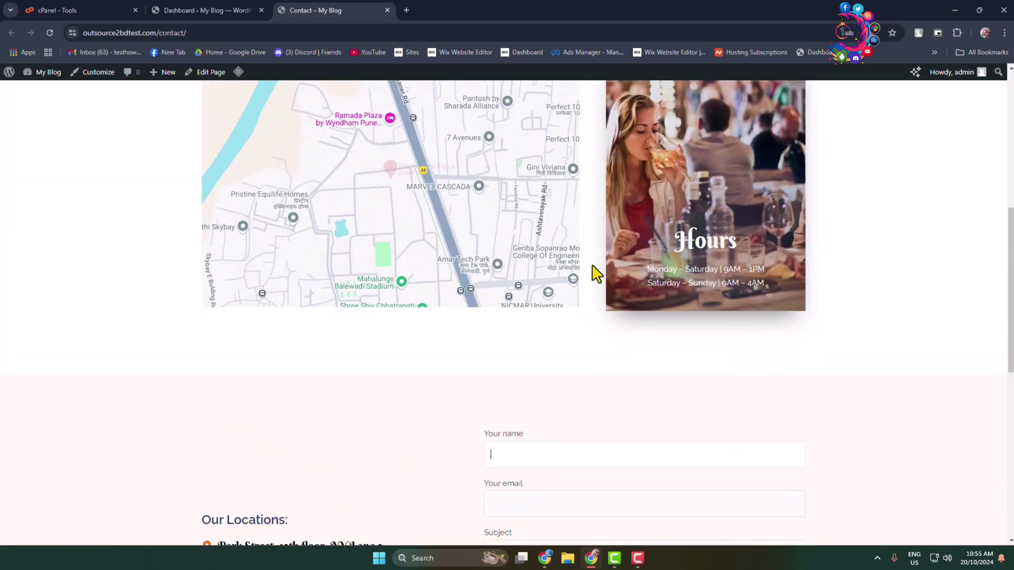
{"action": "scroll", "coordinate": [595, 271], "scroll_direction": "down", "scroll_amount": 4}
{"action": "left_click", "coordinate": [596, 262]}
{"action": "scroll", "coordinate": [581, 285], "scroll_direction": "down", "scroll_amount": 4}
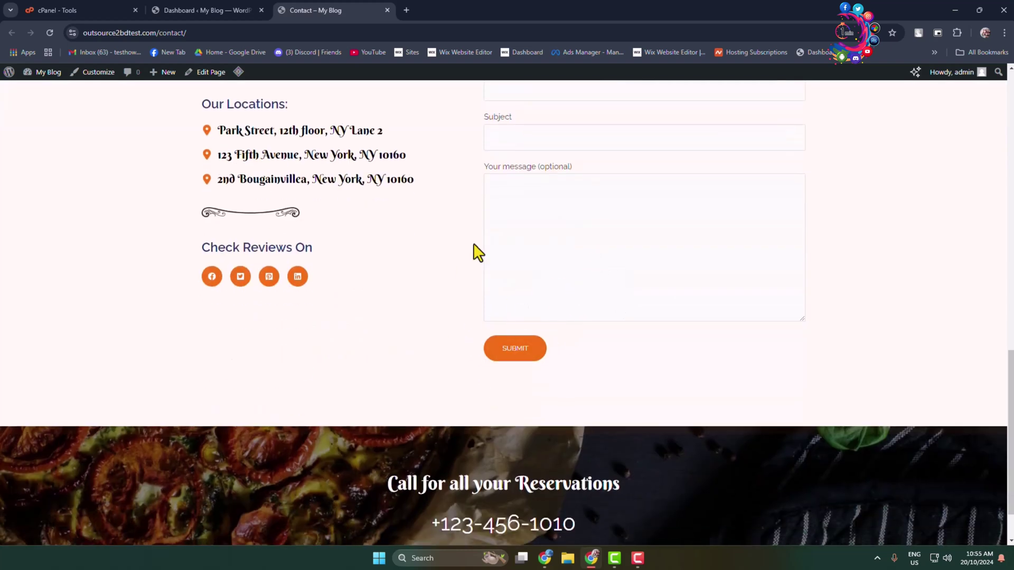
{"action": "left_click", "coordinate": [517, 242]}
- Find 'contact form 7 captcha' in the plugin directory, then install and activate Contact Form 7 Captcha
{"action": "left_click", "coordinate": [196, 10]}
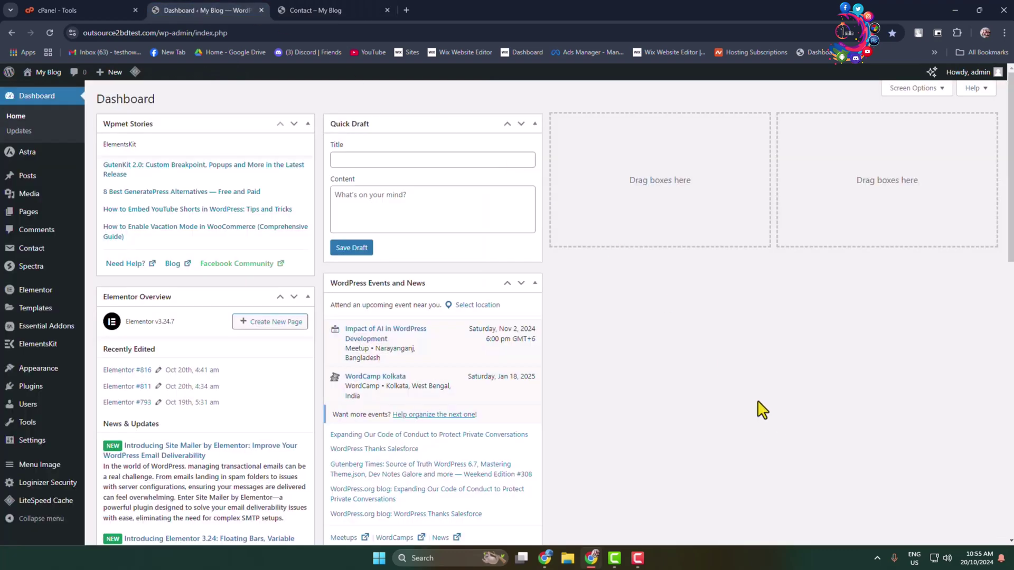
{"action": "mouse_move", "coordinate": [53, 389]}
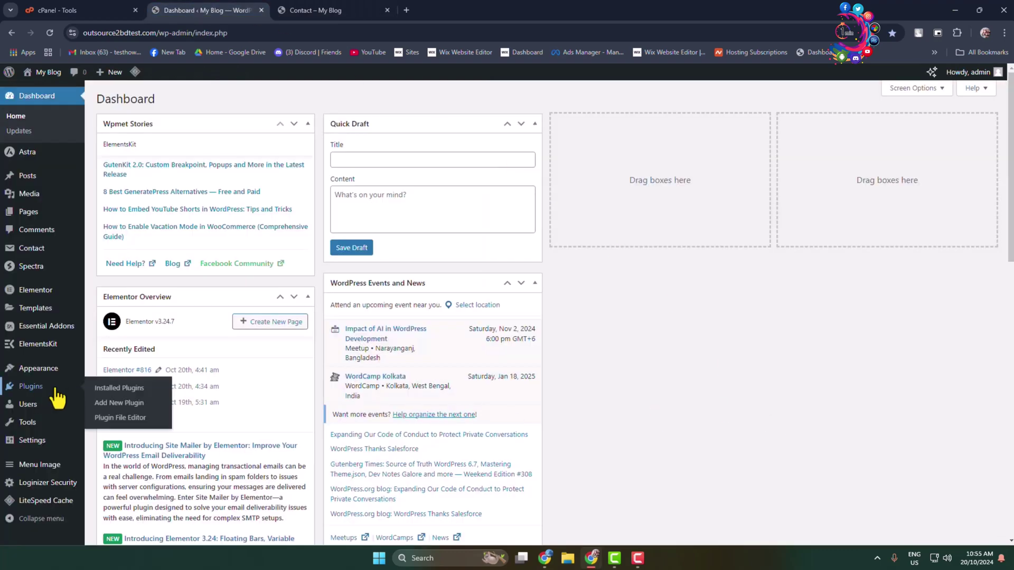
{"action": "left_click", "coordinate": [122, 404]}
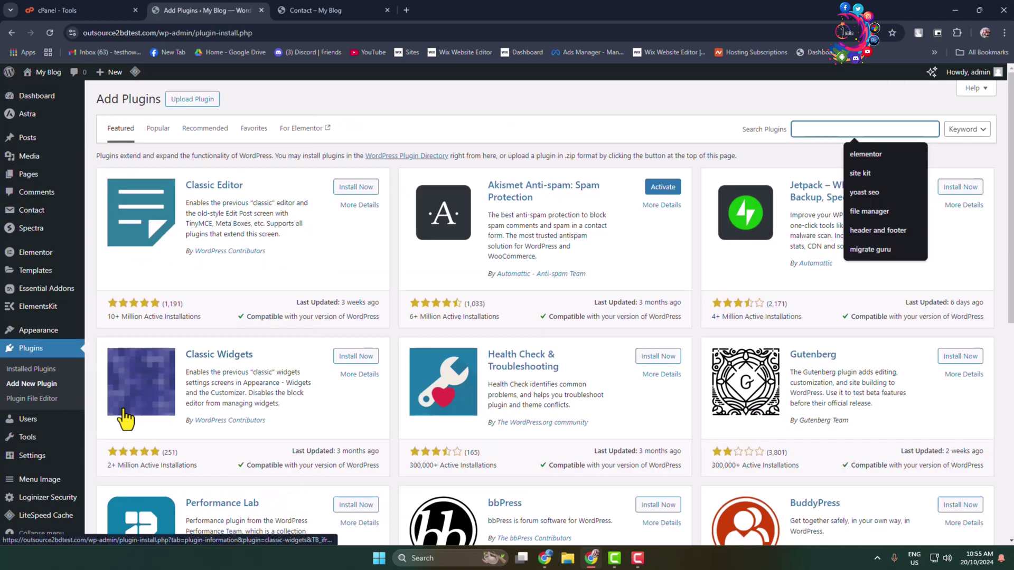
{"action": "type", "text": "contact form 7 captcha"}
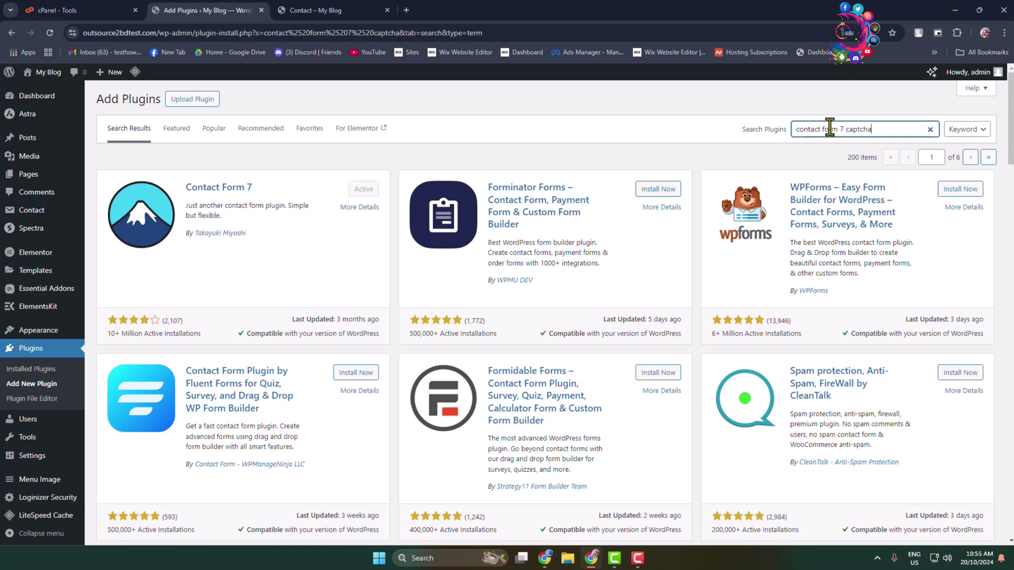
{"action": "scroll", "coordinate": [701, 197], "scroll_direction": "down", "scroll_amount": 8}
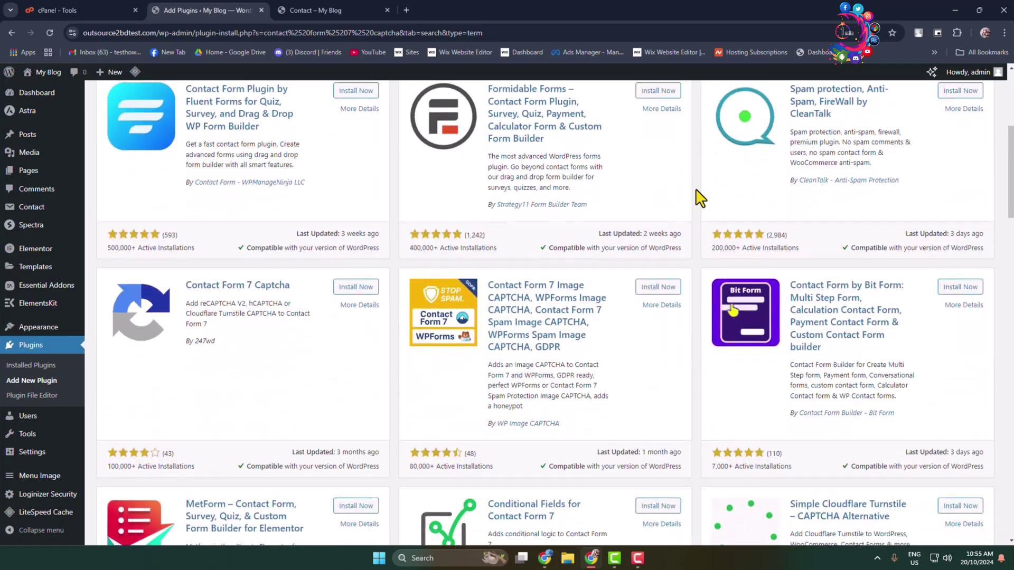
{"action": "scroll", "coordinate": [590, 252], "scroll_direction": "up", "scroll_amount": 2}
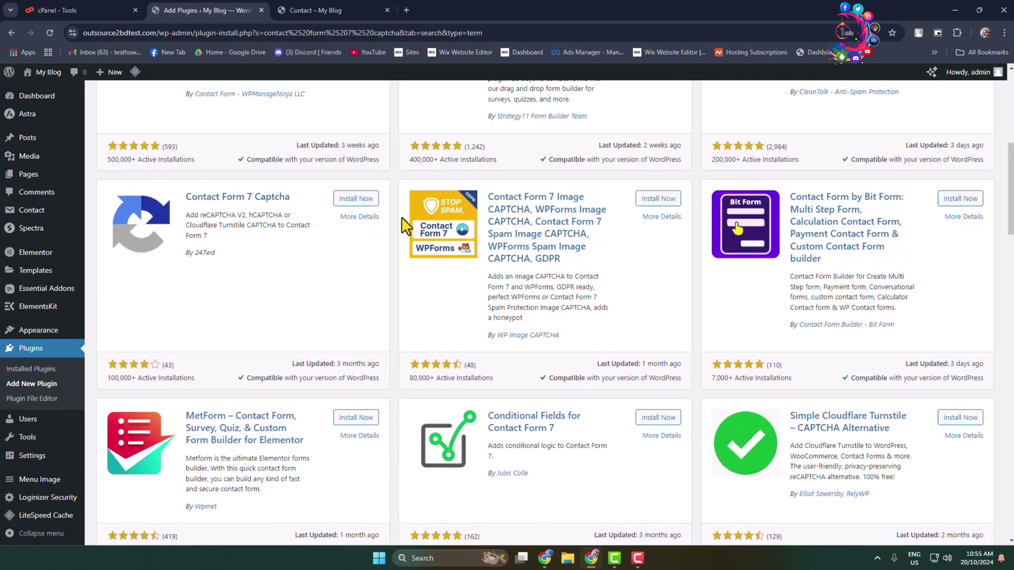
{"action": "left_click", "coordinate": [347, 199]}
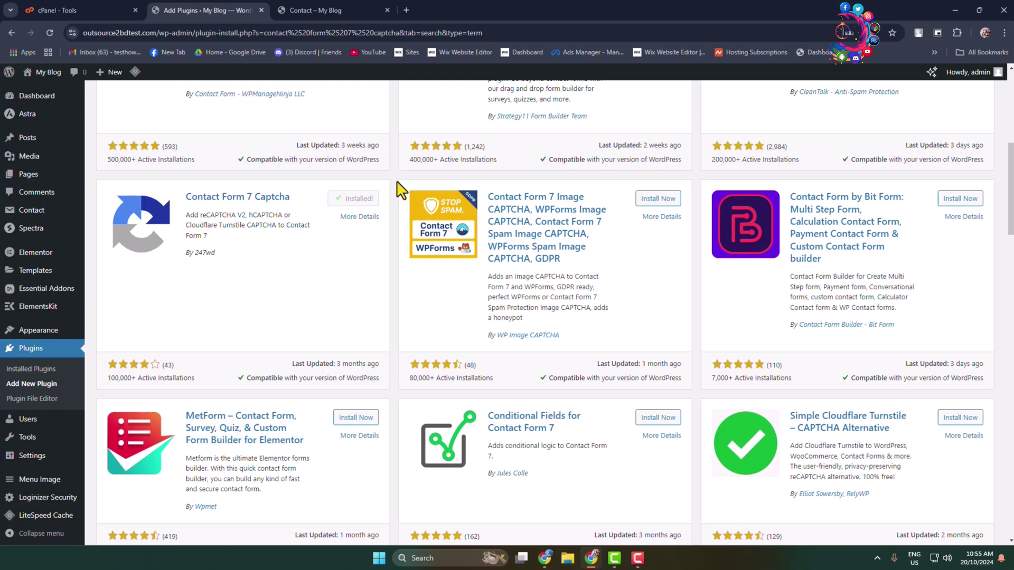
{"action": "left_click", "coordinate": [360, 199]}
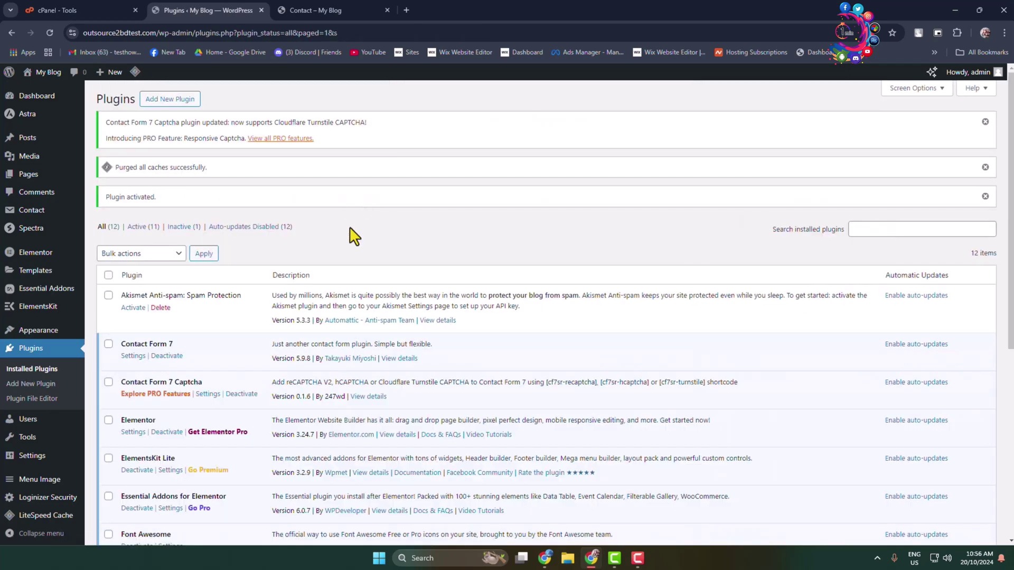
- Open the Contact Form 7 Captcha page from the Settings menu
{"action": "scroll", "coordinate": [18, 354], "scroll_direction": "down", "scroll_amount": 2}
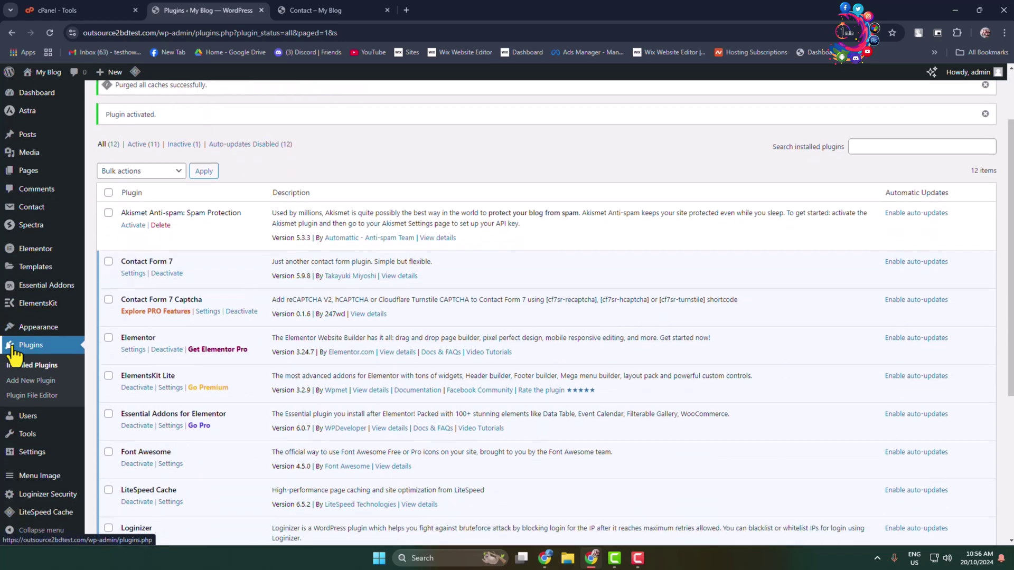
{"action": "mouse_move", "coordinate": [28, 457]}
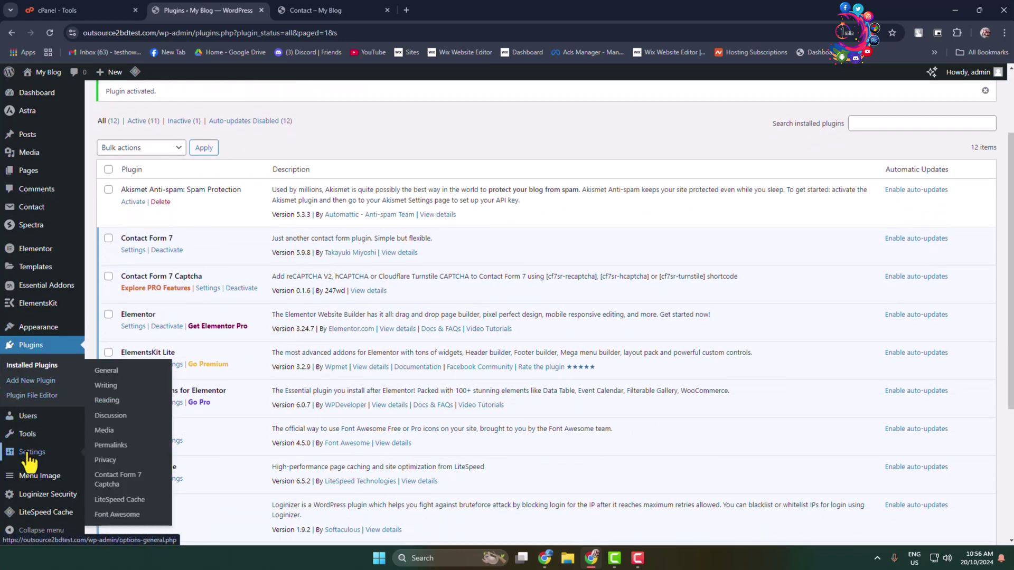
{"action": "left_click", "coordinate": [109, 486]}
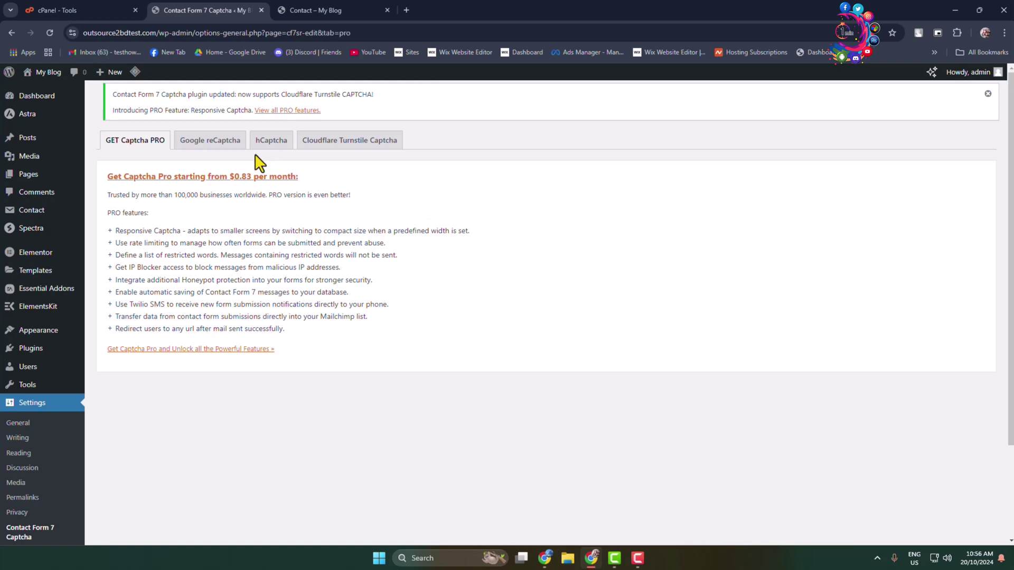
- On the Google reCaptcha tab, follow the google.com/recaptcha/admin link to get keys
{"action": "left_click", "coordinate": [217, 147]}
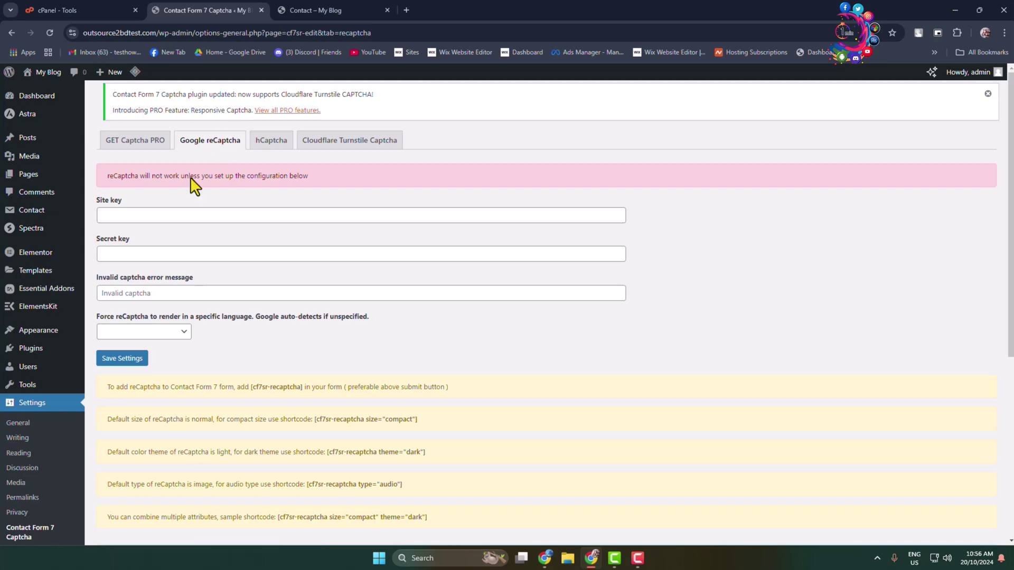
{"action": "left_click", "coordinate": [148, 215]}
{"action": "scroll", "coordinate": [332, 293], "scroll_direction": "down", "scroll_amount": 5}
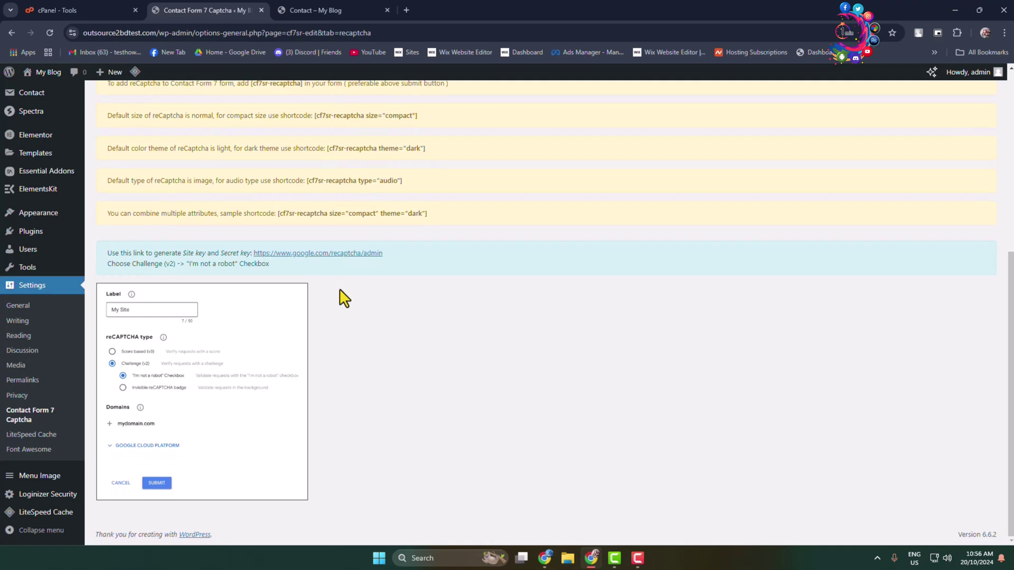
{"action": "scroll", "coordinate": [344, 298], "scroll_direction": "up", "scroll_amount": 5}
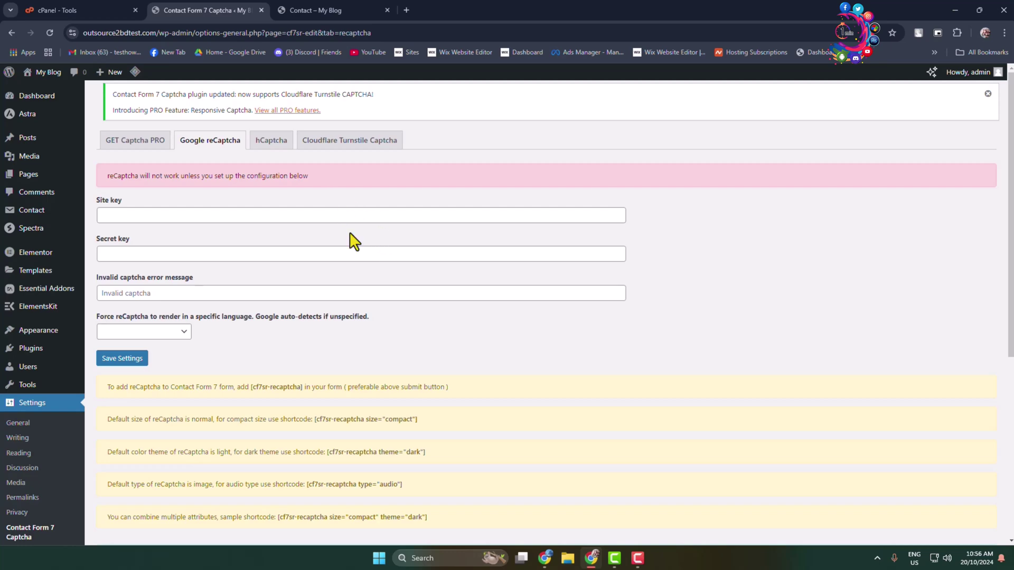
{"action": "scroll", "coordinate": [359, 206], "scroll_direction": "down", "scroll_amount": 5}
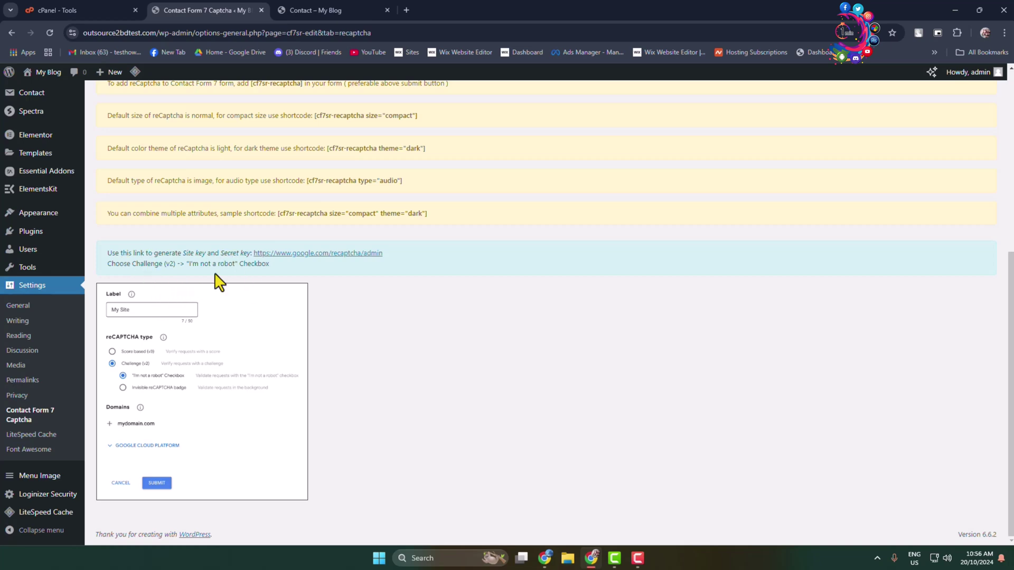
{"action": "left_click", "coordinate": [307, 255]}
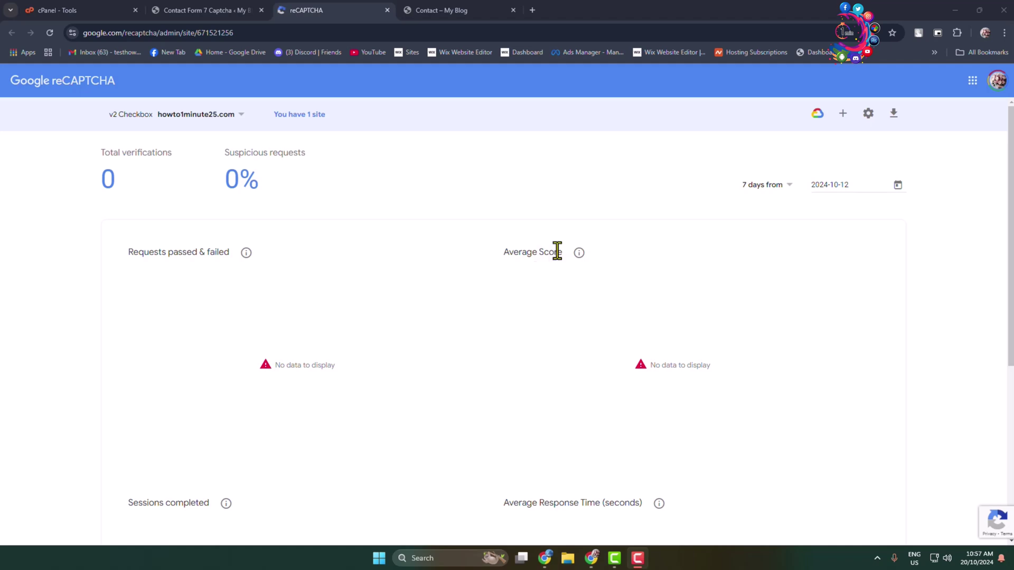
{"action": "left_click", "coordinate": [844, 114]}
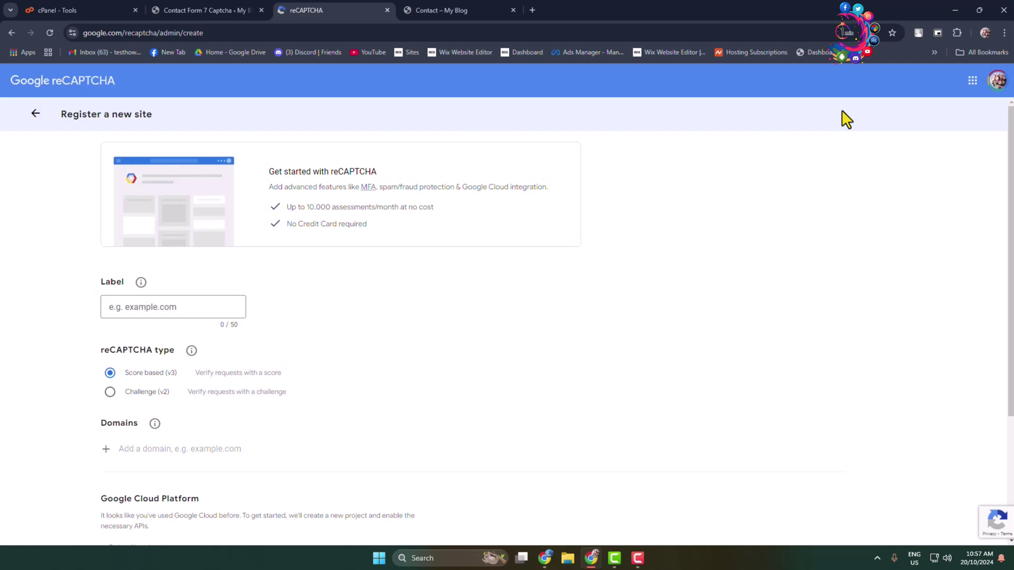
{"action": "left_click", "coordinate": [127, 305]}
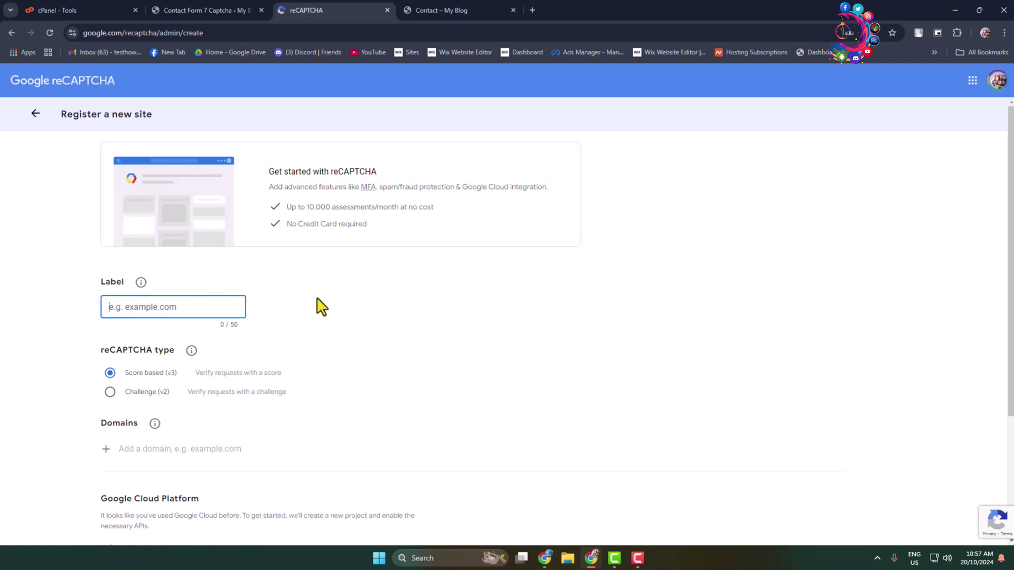
{"action": "type", "text": "w"}
{"action": "left_click", "coordinate": [206, 10]}
{"action": "left_click", "coordinate": [99, 32]}
{"action": "left_click_drag", "start_coordinate": [109, 33], "coordinate": [157, 32]}
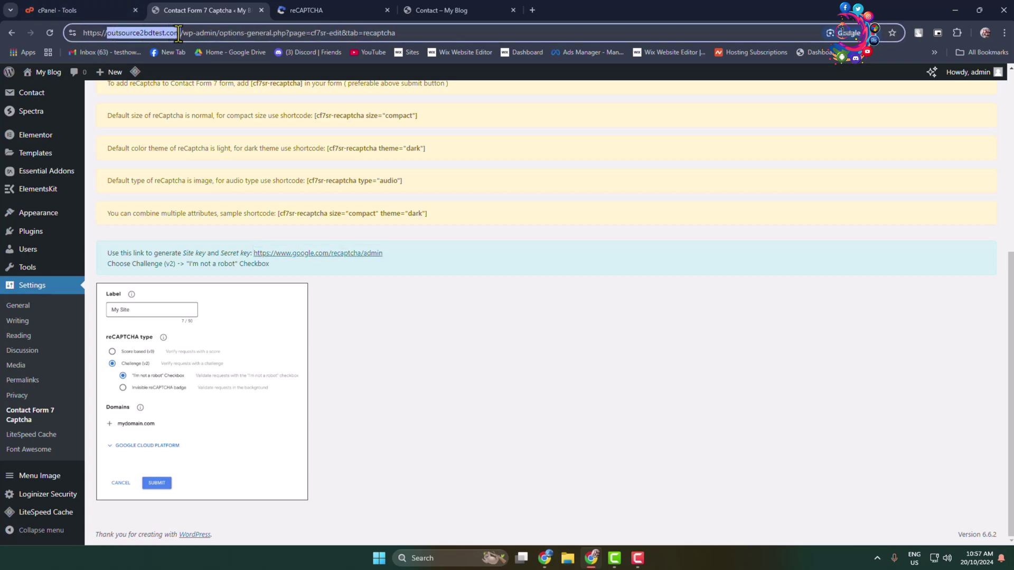
{"action": "key", "text": "ctrl+c"}
{"action": "left_click", "coordinate": [306, 10]}
{"action": "key", "text": "ctrl+v"}
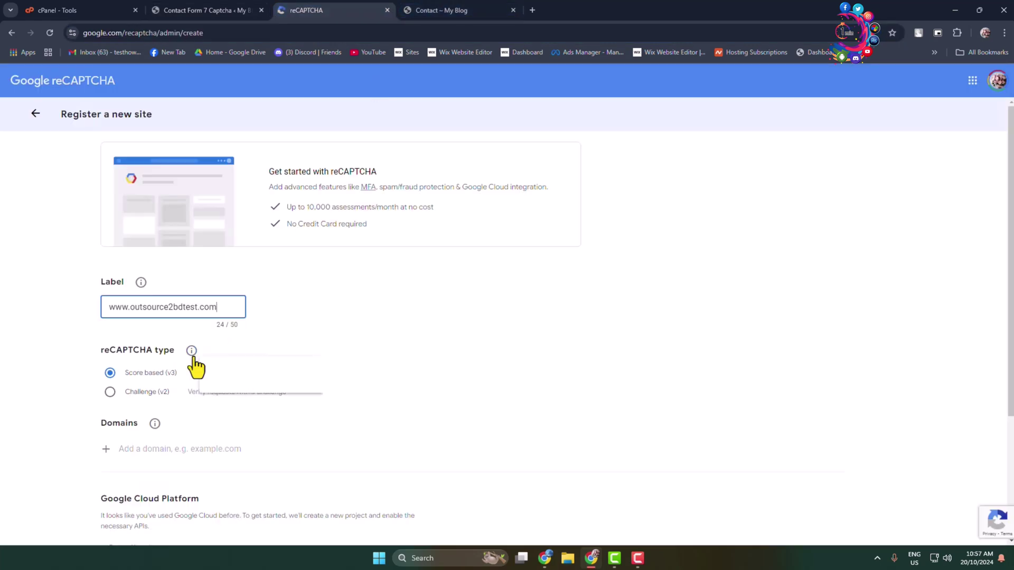
{"action": "left_click", "coordinate": [332, 324]}
{"action": "scroll", "coordinate": [332, 325], "scroll_direction": "down", "scroll_amount": 1}
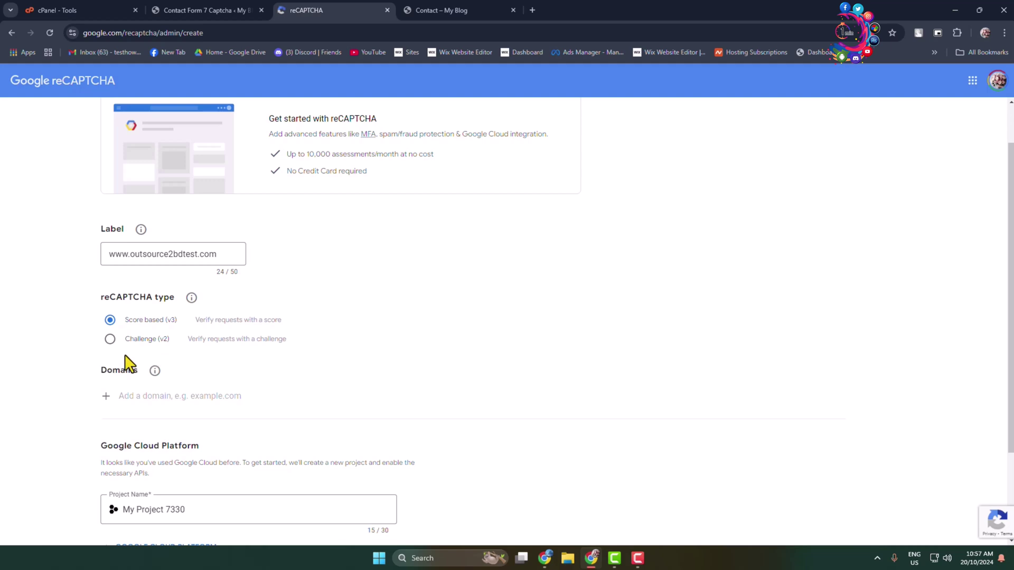
{"action": "left_click", "coordinate": [110, 340]}
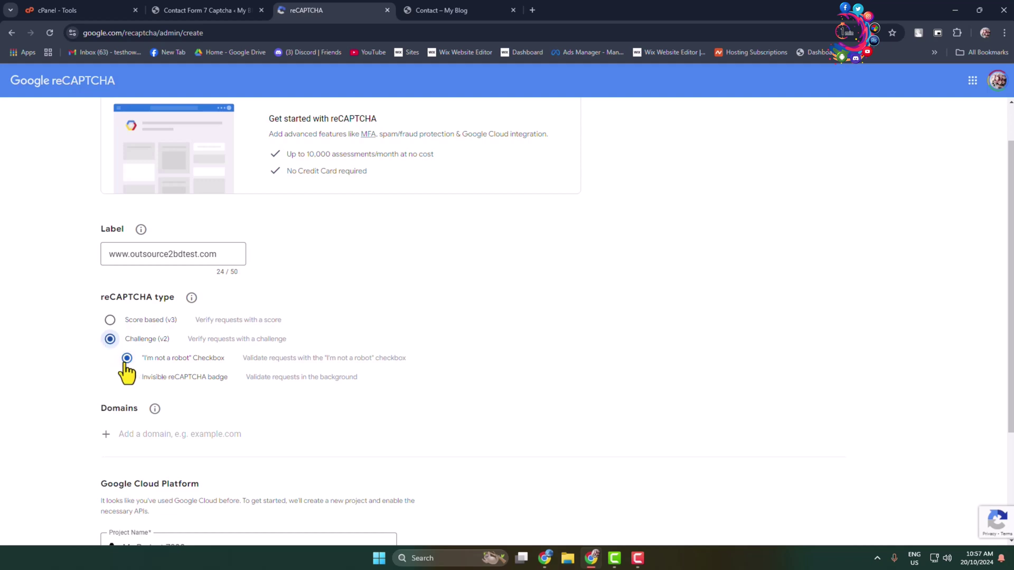
{"action": "left_click", "coordinate": [126, 359]}
{"action": "scroll", "coordinate": [337, 362], "scroll_direction": "down", "scroll_amount": 3}
{"action": "left_click", "coordinate": [119, 275]}
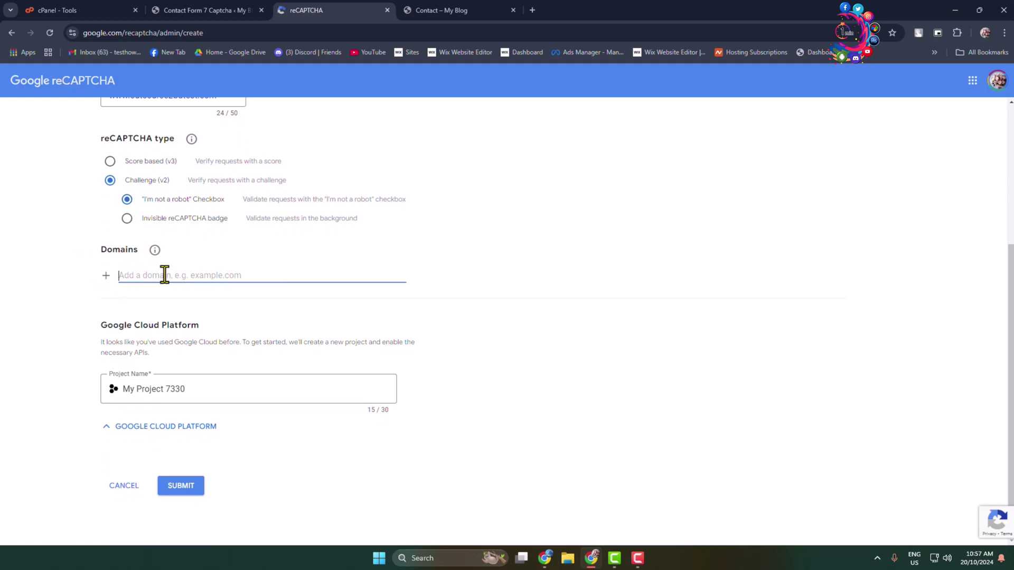
{"action": "scroll", "coordinate": [133, 236], "scroll_direction": "up", "scroll_amount": 2}
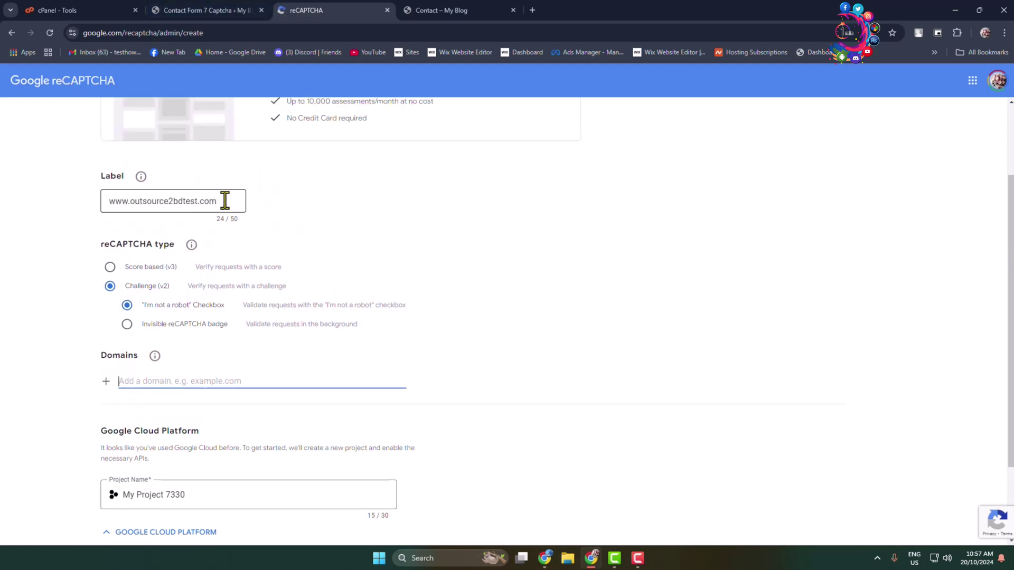
{"action": "left_click_drag", "start_coordinate": [224, 201], "coordinate": [32, 199]}
{"action": "scroll", "coordinate": [312, 276], "scroll_direction": "down", "scroll_amount": 2}
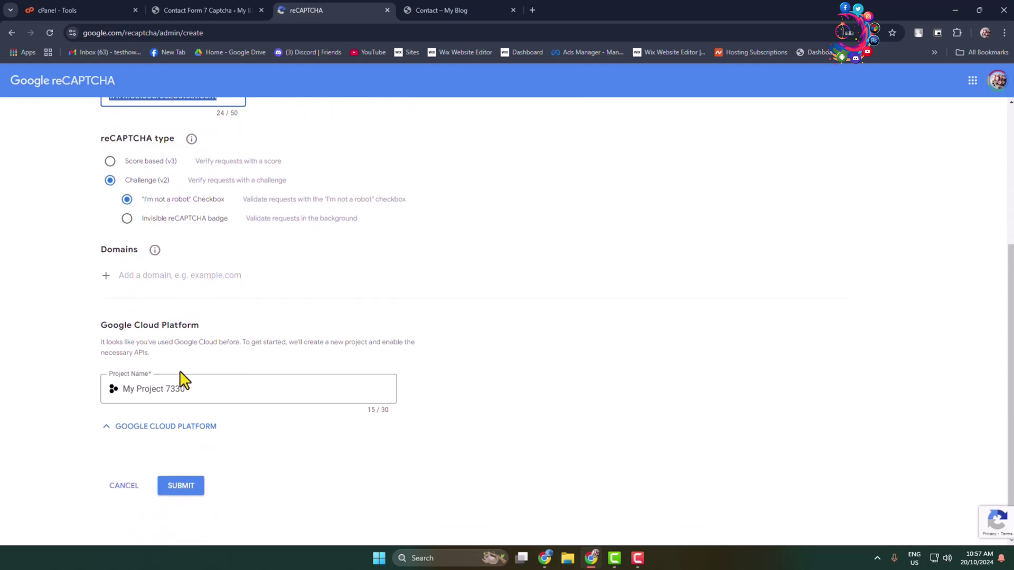
{"action": "left_click", "coordinate": [195, 278]}
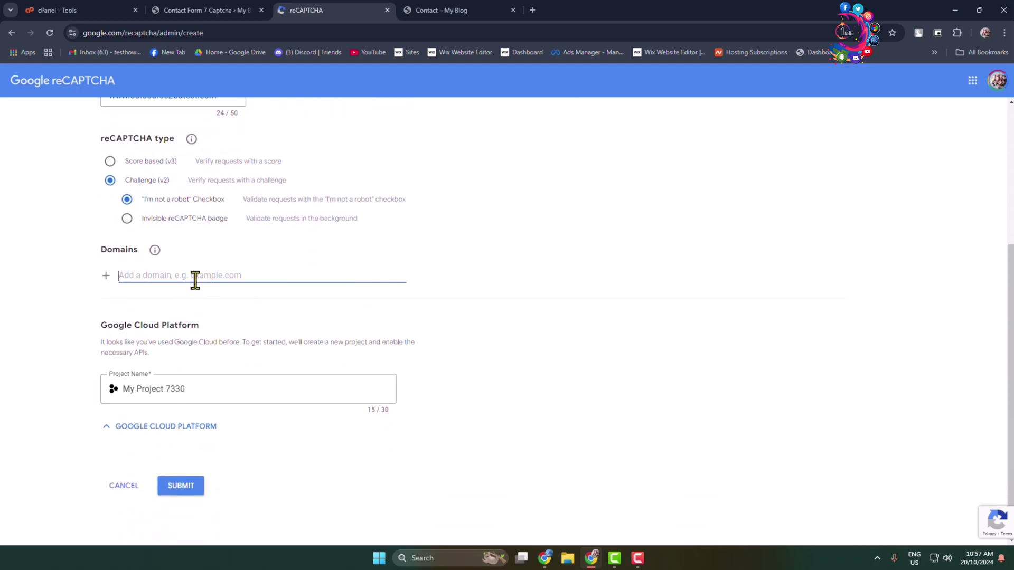
{"action": "key", "text": "ctrl+v"}
{"action": "left_click", "coordinate": [572, 321]}
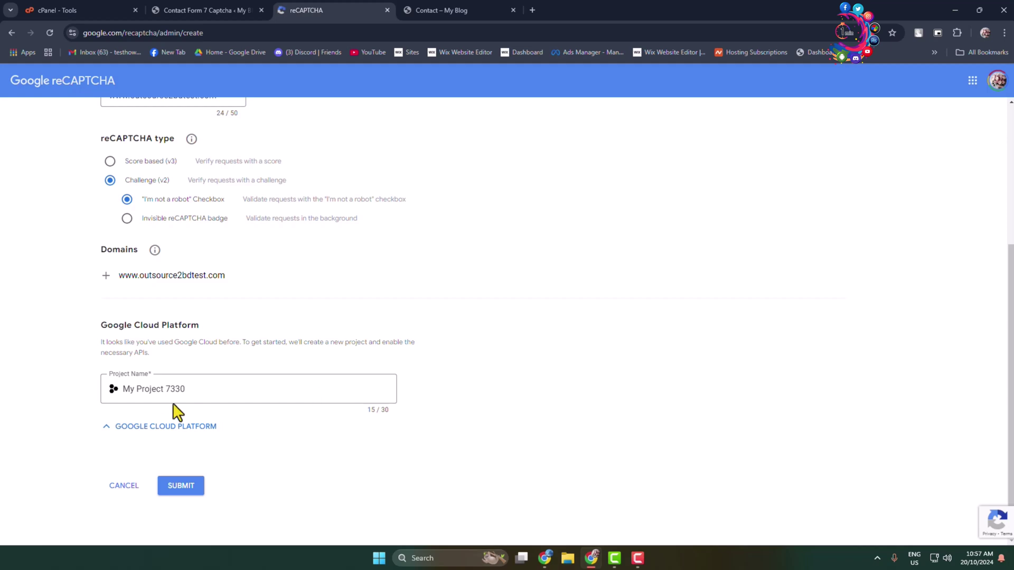
{"action": "left_click", "coordinate": [272, 393]}
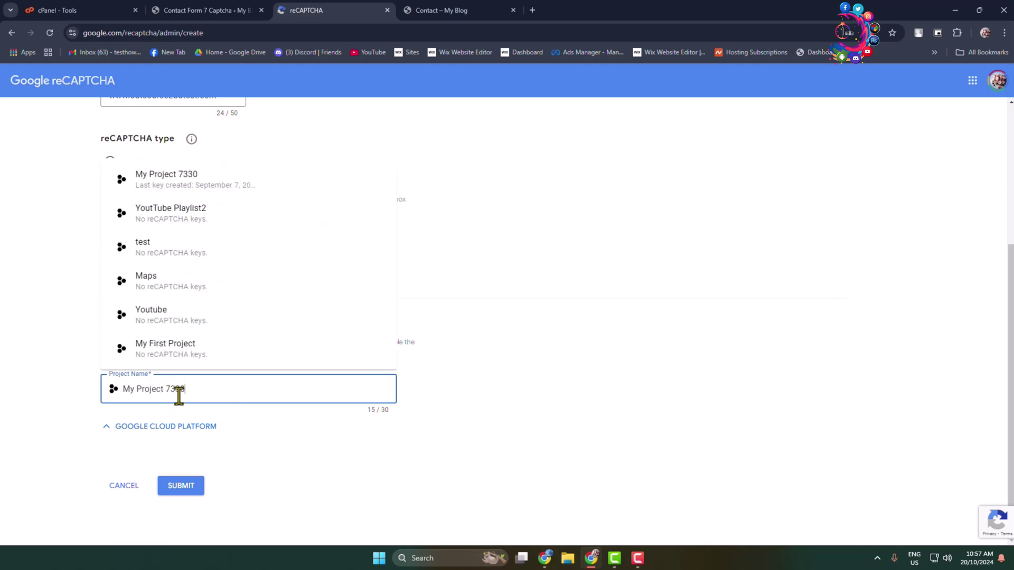
{"action": "left_click", "coordinate": [548, 458]}
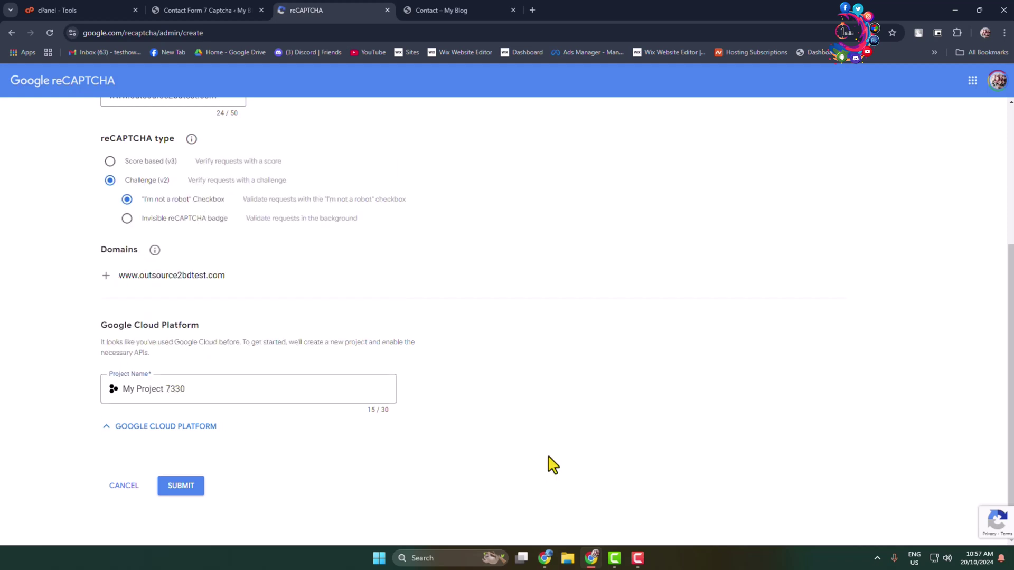
- Submit the registration and paste the generated site key into the plugin's Site key field
{"action": "left_click", "coordinate": [185, 499]}
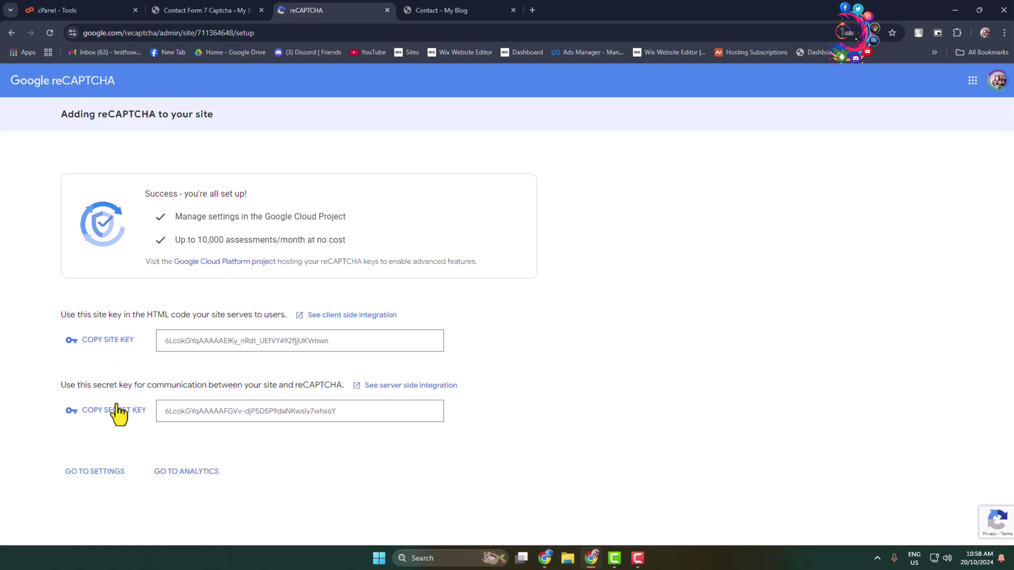
{"action": "left_click", "coordinate": [99, 343]}
{"action": "left_click", "coordinate": [232, 7]}
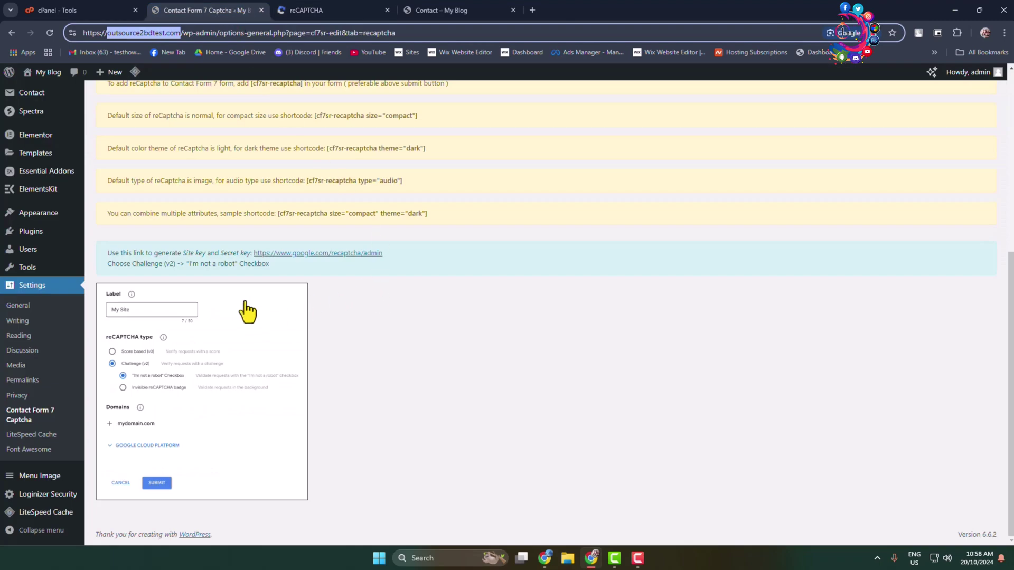
{"action": "scroll", "coordinate": [243, 309], "scroll_direction": "up", "scroll_amount": 6}
{"action": "left_click", "coordinate": [165, 217]}
{"action": "key", "text": "ctrl+v"}
- Copy the generated secret key from the reCAPTCHA keys page
{"action": "left_click", "coordinate": [320, 10]}
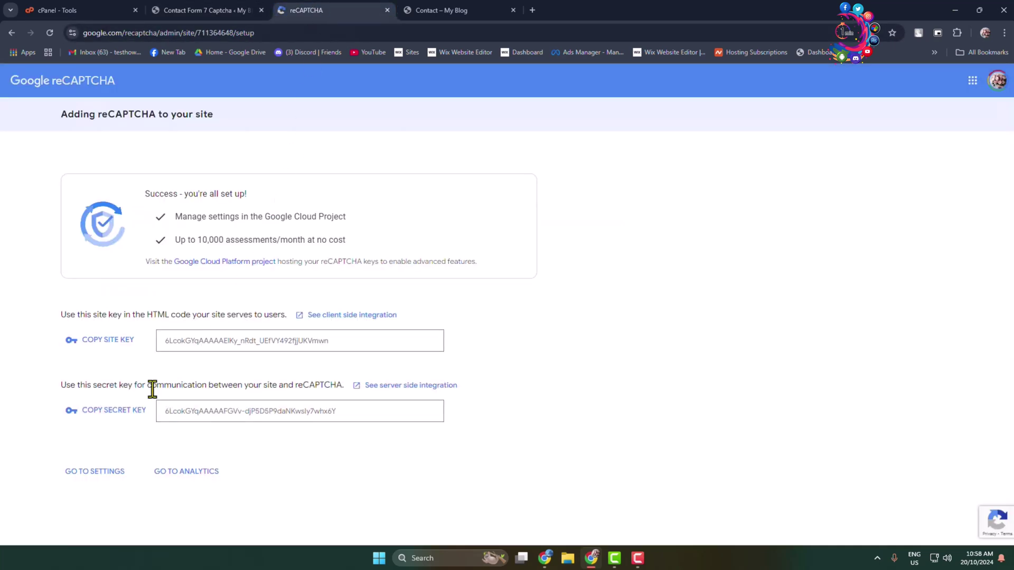
{"action": "left_click", "coordinate": [108, 412]}
{"action": "left_click", "coordinate": [206, 10]}
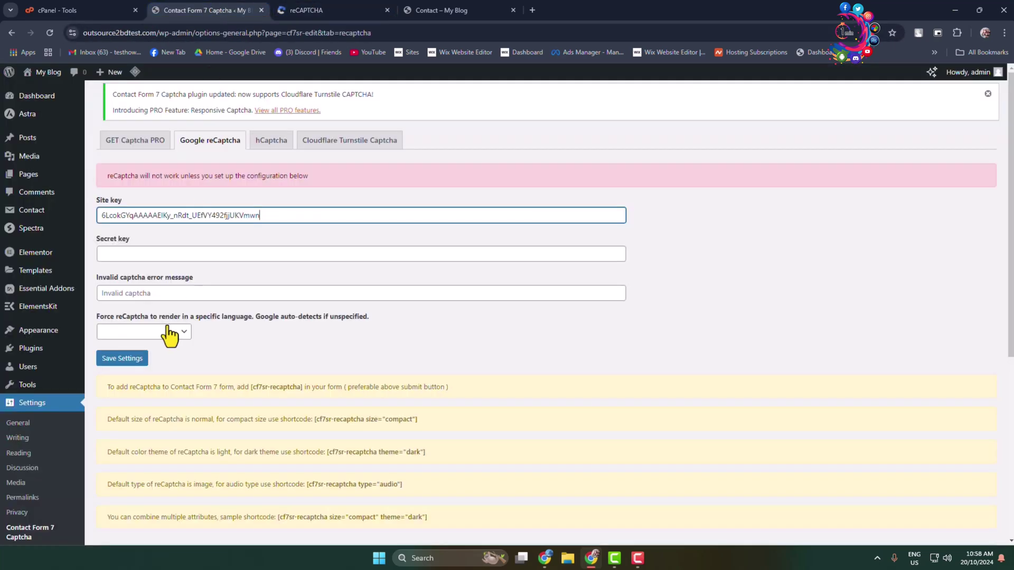
- Paste the secret key into the Secret key field and save the reCaptcha settings
{"action": "left_click", "coordinate": [138, 254]}
{"action": "key", "text": "ctrl+v"}
{"action": "left_click", "coordinate": [152, 290]}
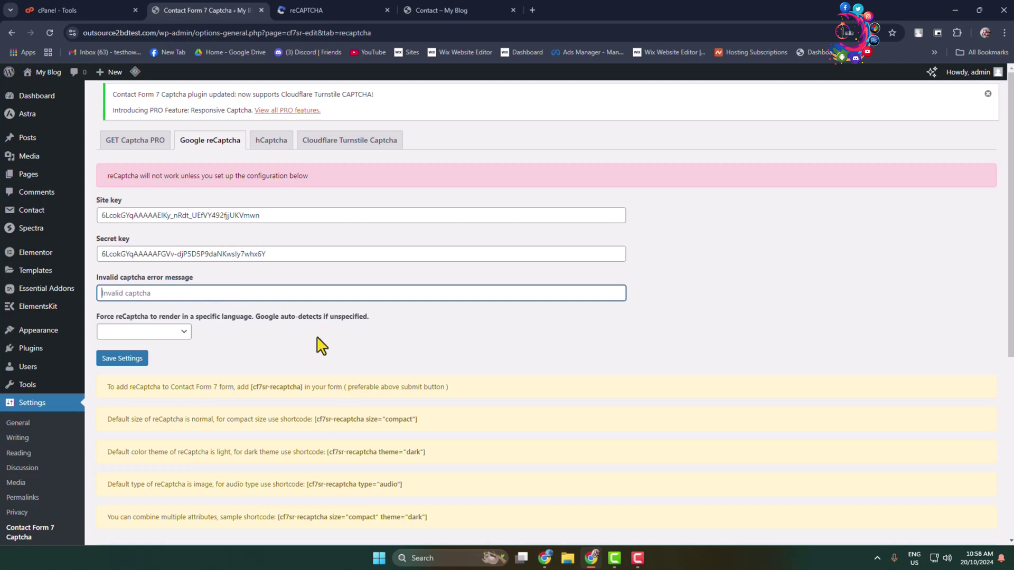
{"action": "left_click", "coordinate": [124, 359]}
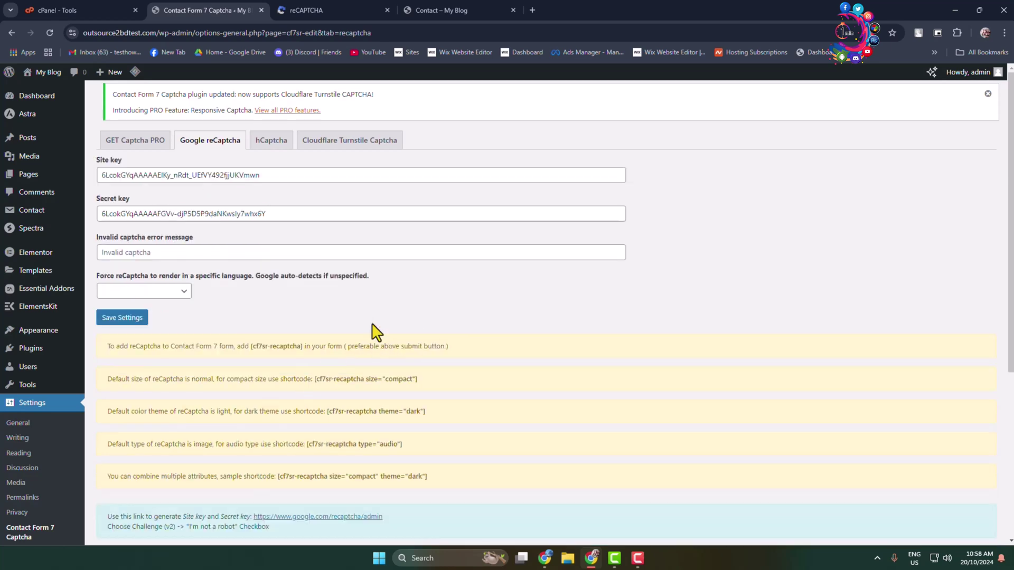
{"action": "left_click_drag", "start_coordinate": [426, 477], "coordinate": [104, 385]}
- After comparing the compact, dark and audio shortcodes, copy [cf7sr-recaptcha size="compact"]
{"action": "left_click", "coordinate": [258, 401]}
{"action": "left_click_drag", "start_coordinate": [449, 393], "coordinate": [312, 384]}
{"action": "left_click", "coordinate": [232, 409]}
{"action": "left_click_drag", "start_coordinate": [326, 411], "coordinate": [456, 423]}
{"action": "left_click", "coordinate": [127, 454]}
{"action": "left_click_drag", "start_coordinate": [306, 443], "coordinate": [431, 457]}
{"action": "left_click", "coordinate": [150, 494]}
{"action": "left_click_drag", "start_coordinate": [426, 383], "coordinate": [320, 389]}
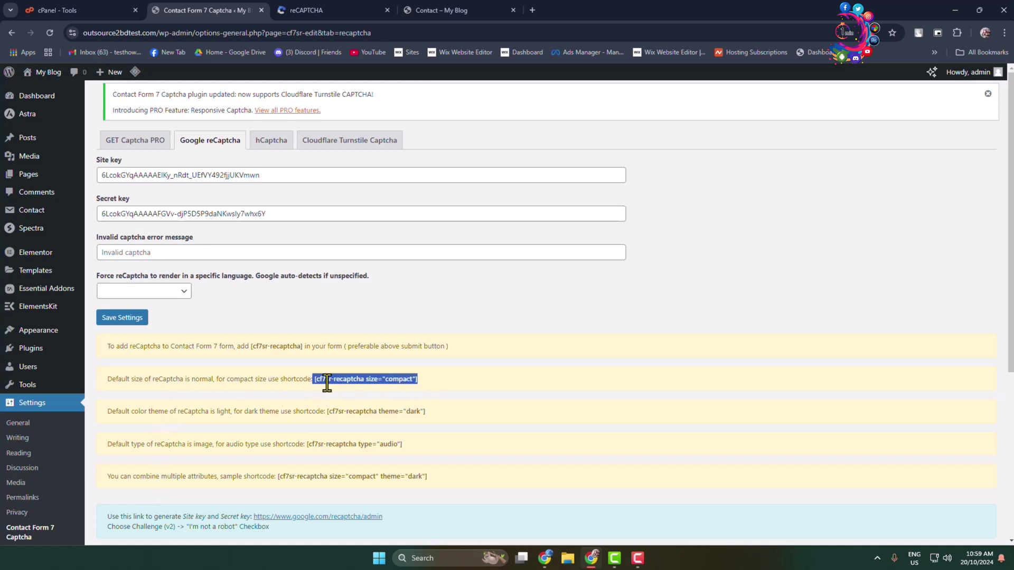
{"action": "left_click", "coordinate": [300, 380]}
{"action": "left_click_drag", "start_coordinate": [315, 380], "coordinate": [429, 384]}
{"action": "right_click", "coordinate": [397, 380]}
{"action": "left_click", "coordinate": [413, 391]}
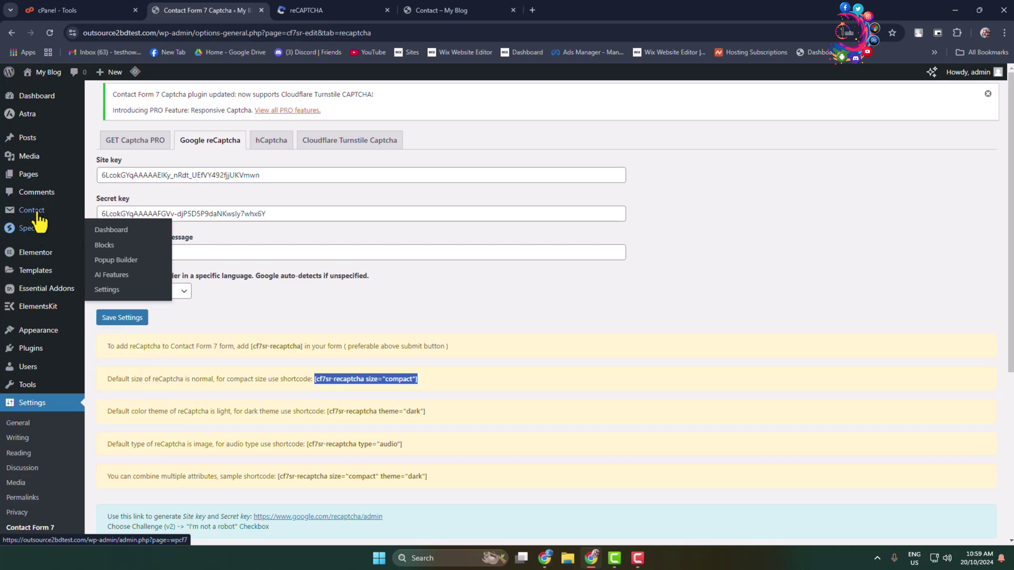
- In Contact form 1, paste [cf7sr-recaptcha size="compact"] on a new line above [submit "Submit"] and save
{"action": "mouse_move", "coordinate": [28, 214]}
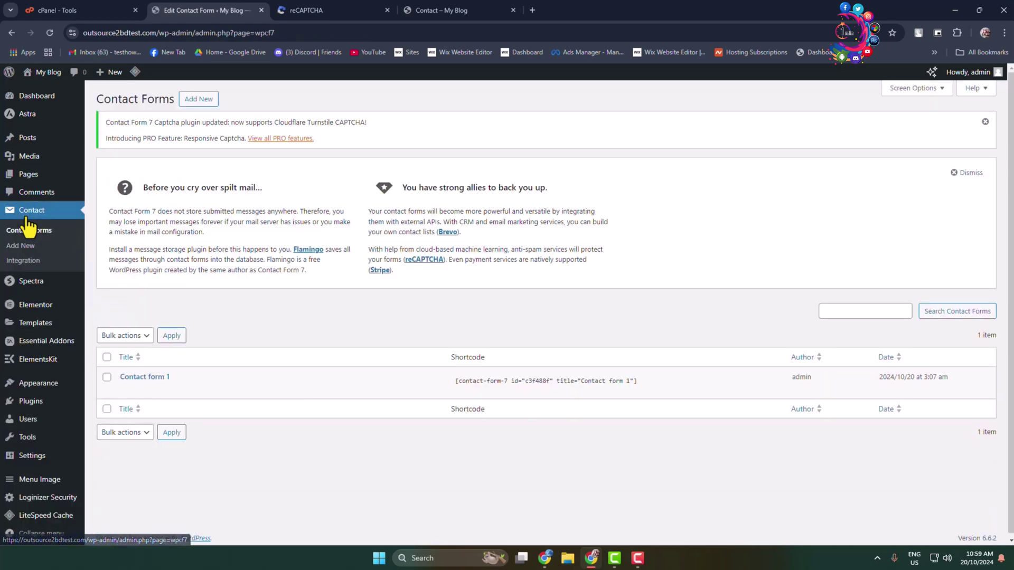
{"action": "left_click", "coordinate": [126, 390]}
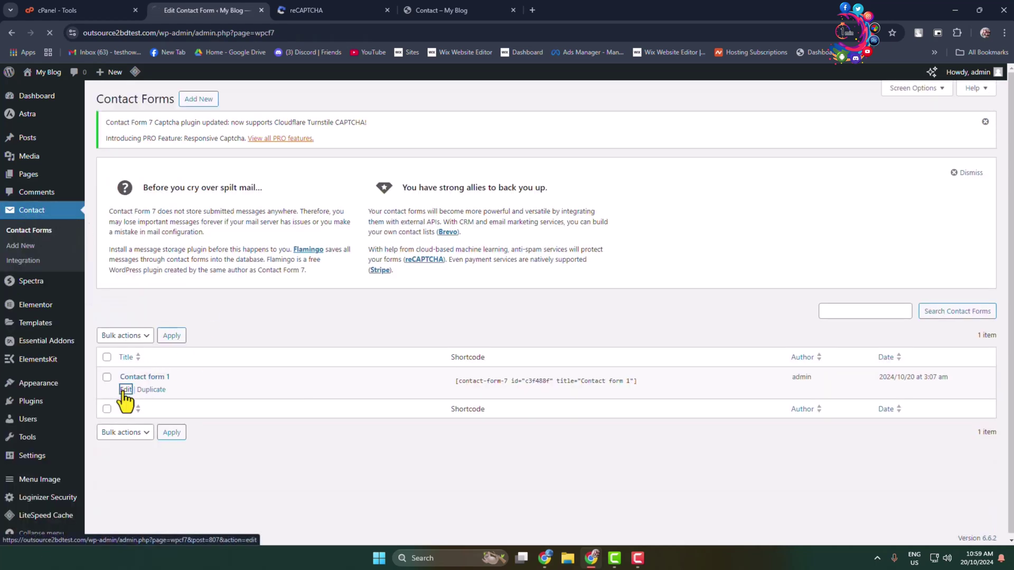
{"action": "scroll", "coordinate": [142, 347], "scroll_direction": "down", "scroll_amount": 3}
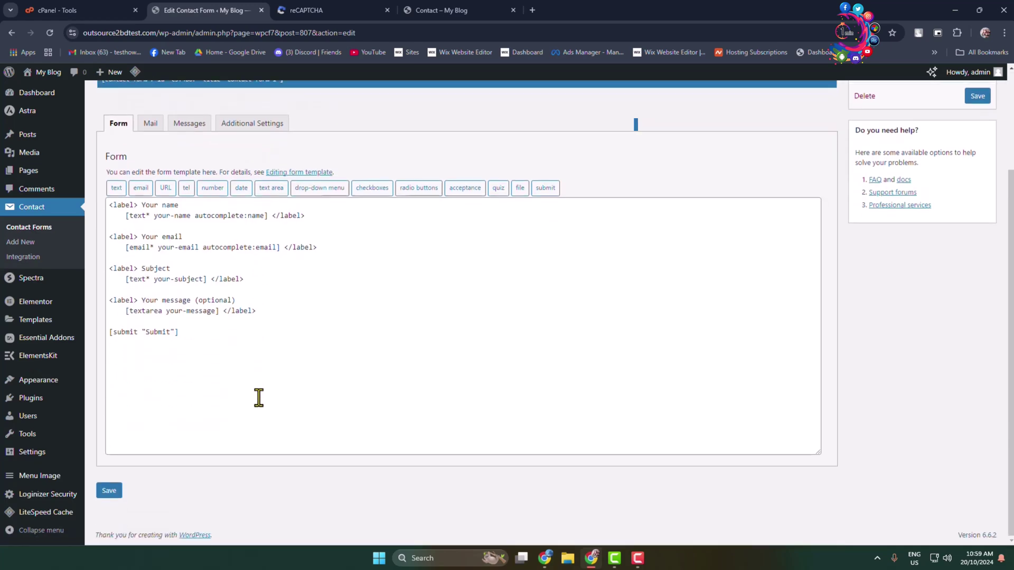
{"action": "left_click", "coordinate": [459, 10]}
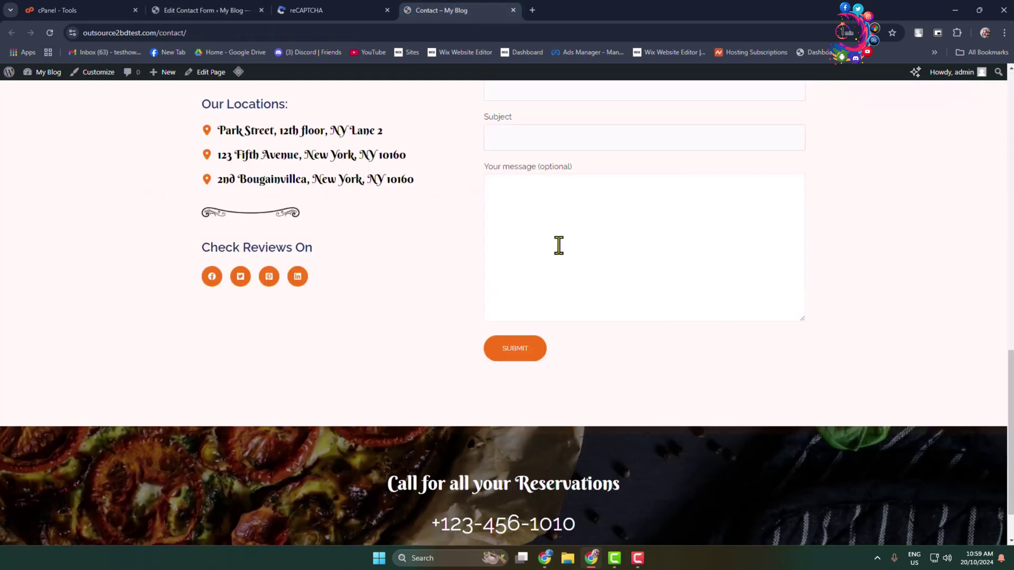
{"action": "left_click", "coordinate": [243, 10]}
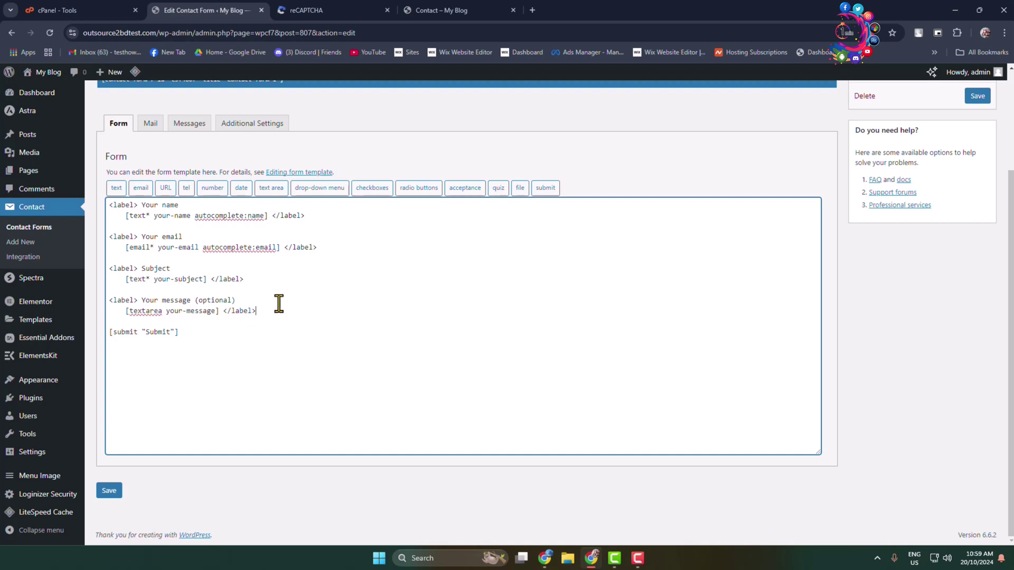
{"action": "key", "text": "Return"}
{"action": "key", "text": "ctrl+v"}
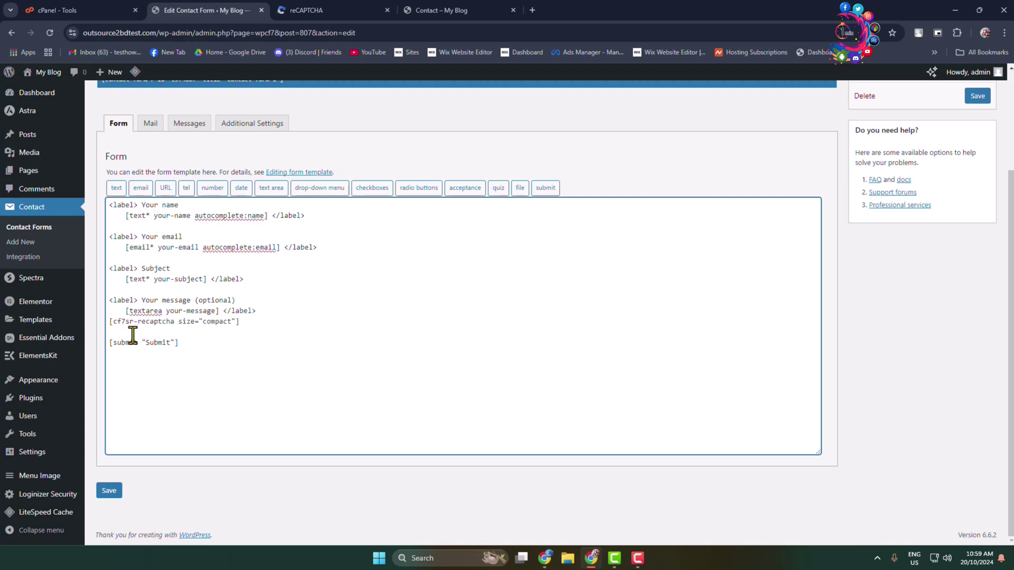
{"action": "left_click", "coordinate": [109, 491]}
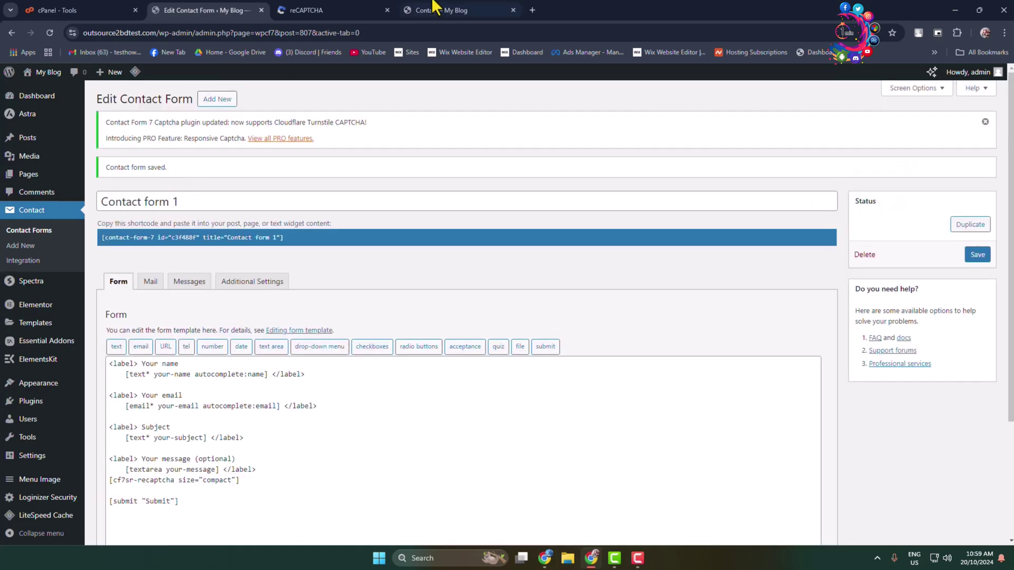
- Reload the live Contact page and tick the compact 'I'm not a robot' checkbox
{"action": "left_click", "coordinate": [433, 10]}
{"action": "left_click", "coordinate": [50, 33]}
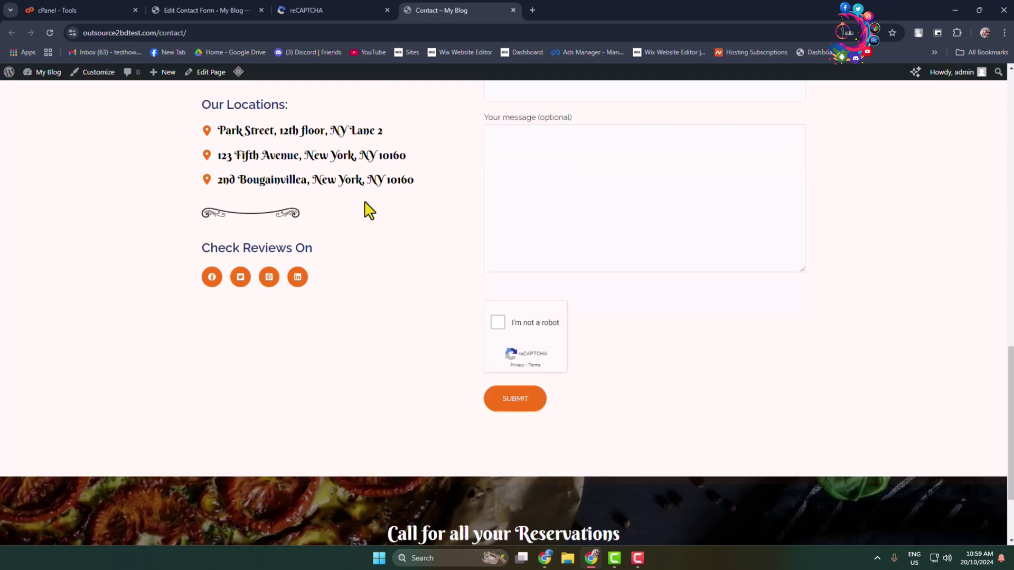
{"action": "scroll", "coordinate": [332, 264], "scroll_direction": "down", "scroll_amount": 1}
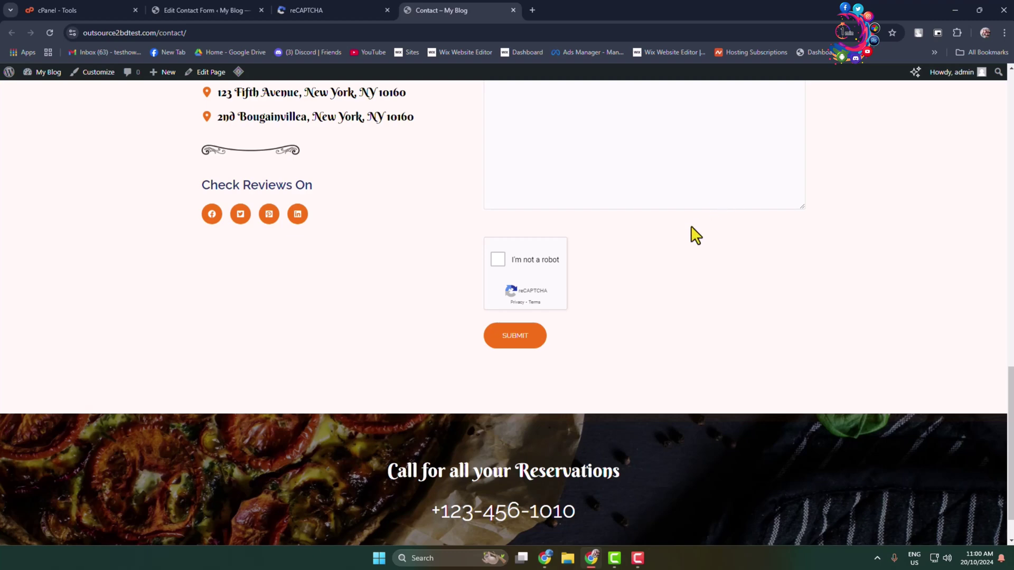
{"action": "left_click", "coordinate": [499, 268]}
{"action": "scroll", "coordinate": [583, 331], "scroll_direction": "up", "scroll_amount": 1}
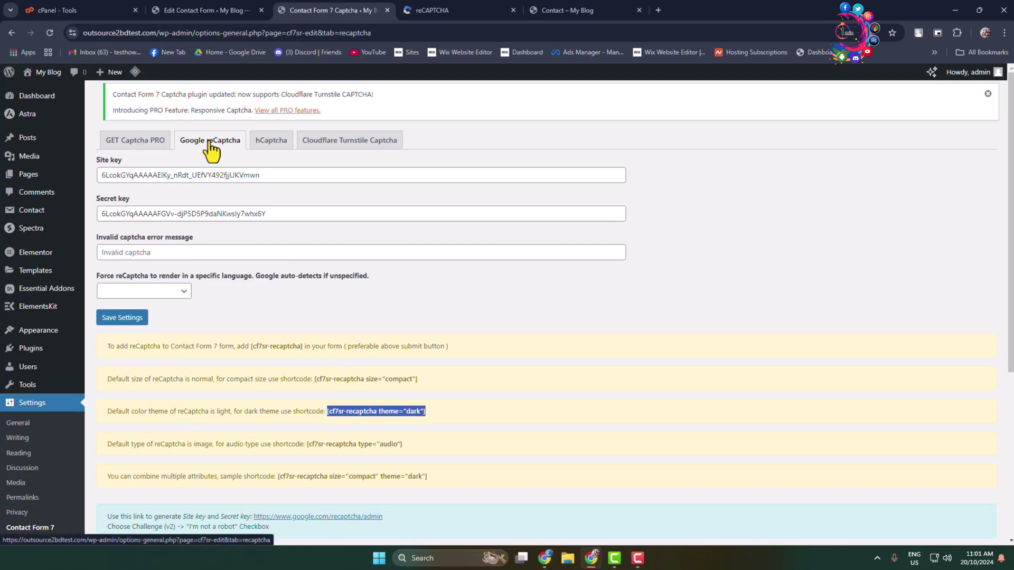
- Copy the [cf7sr-recaptcha theme="dark"] shortcode from the plugin's settings notice
{"action": "scroll", "coordinate": [449, 305], "scroll_direction": "down", "scroll_amount": 2}
{"action": "left_click", "coordinate": [392, 362]}
{"action": "left_click_drag", "start_coordinate": [427, 306], "coordinate": [330, 314]}
{"action": "right_click", "coordinate": [338, 308]}
{"action": "left_click", "coordinate": [372, 320]}
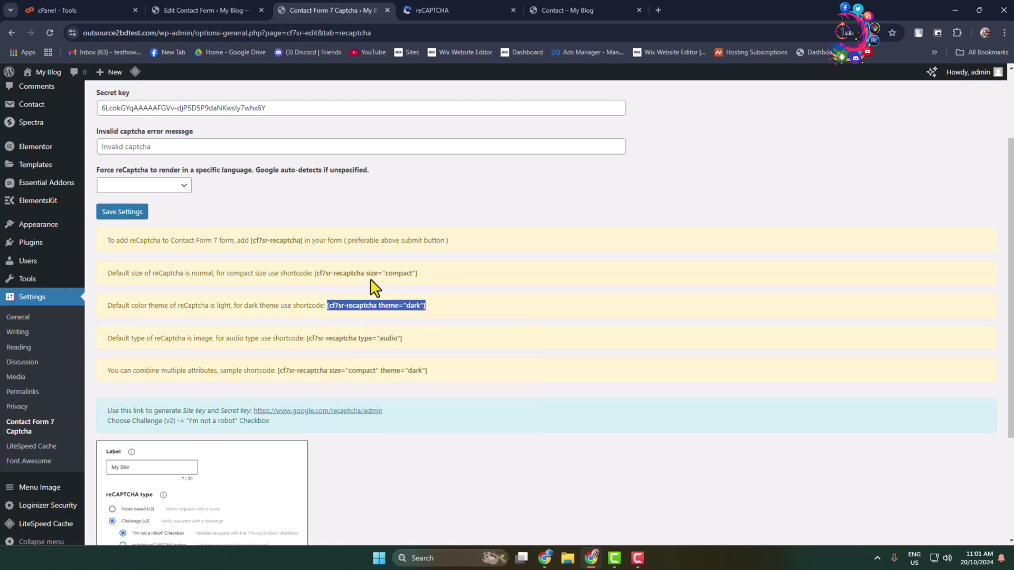
- Paste the dark shortcode into Contact form 1, save, and tick the dark reCAPTCHA live
{"action": "left_click", "coordinate": [225, 8]}
{"action": "scroll", "coordinate": [339, 294], "scroll_direction": "down", "scroll_amount": 3}
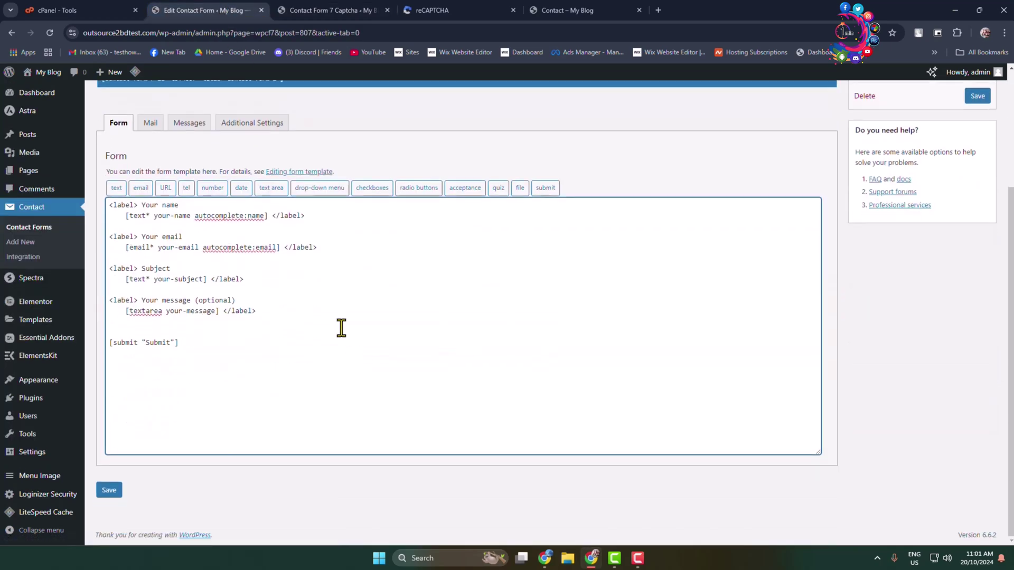
{"action": "left_click", "coordinate": [169, 332]}
{"action": "key", "text": "ctrl+v"}
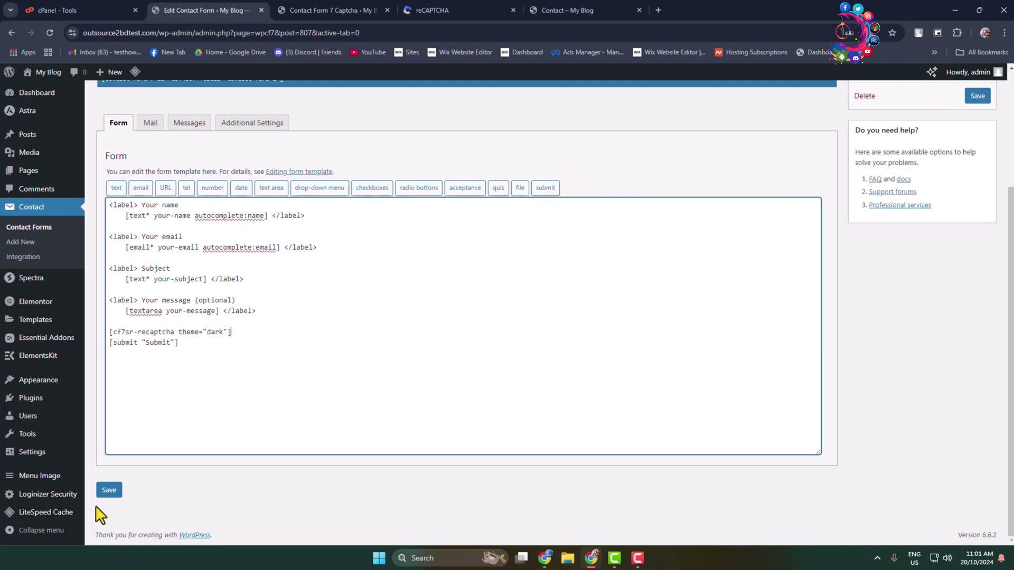
{"action": "left_click", "coordinate": [107, 490]}
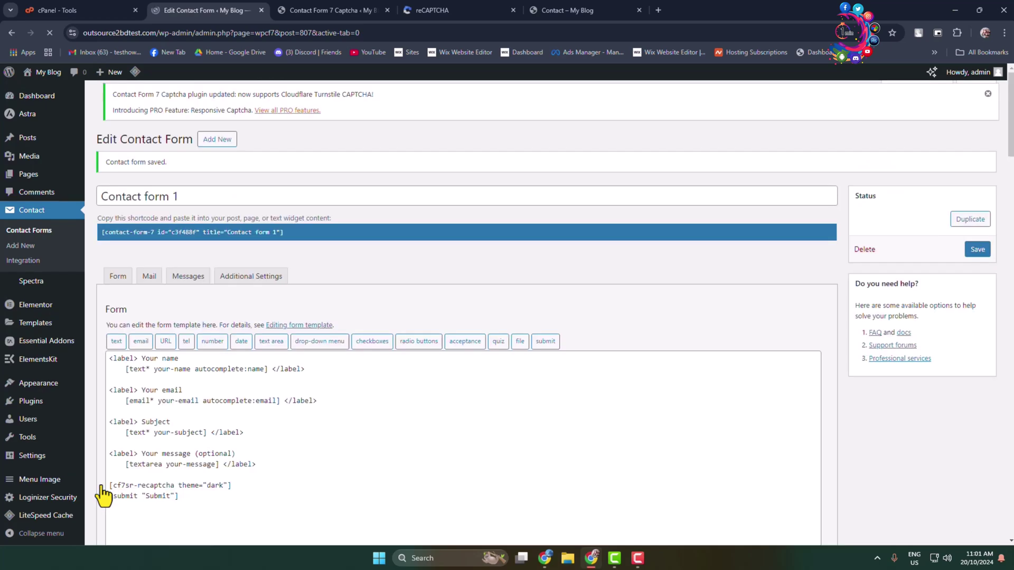
{"action": "left_click", "coordinate": [547, 8]}
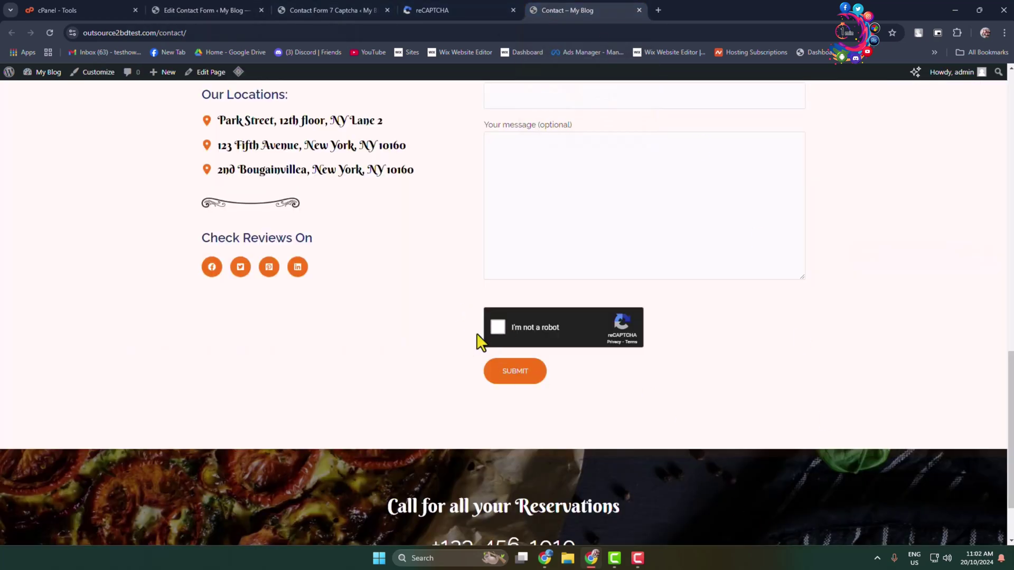
{"action": "left_click", "coordinate": [494, 328]}
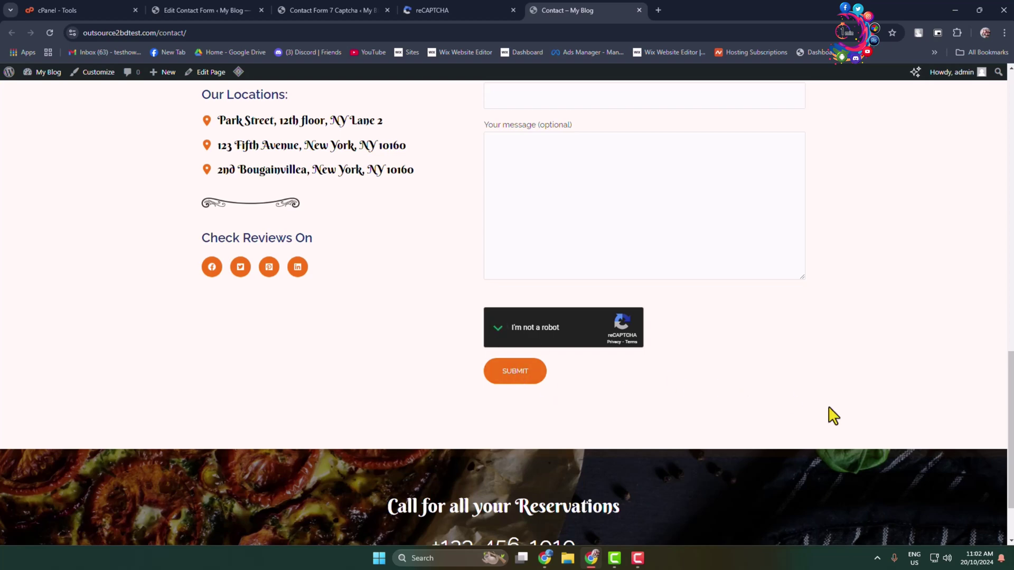